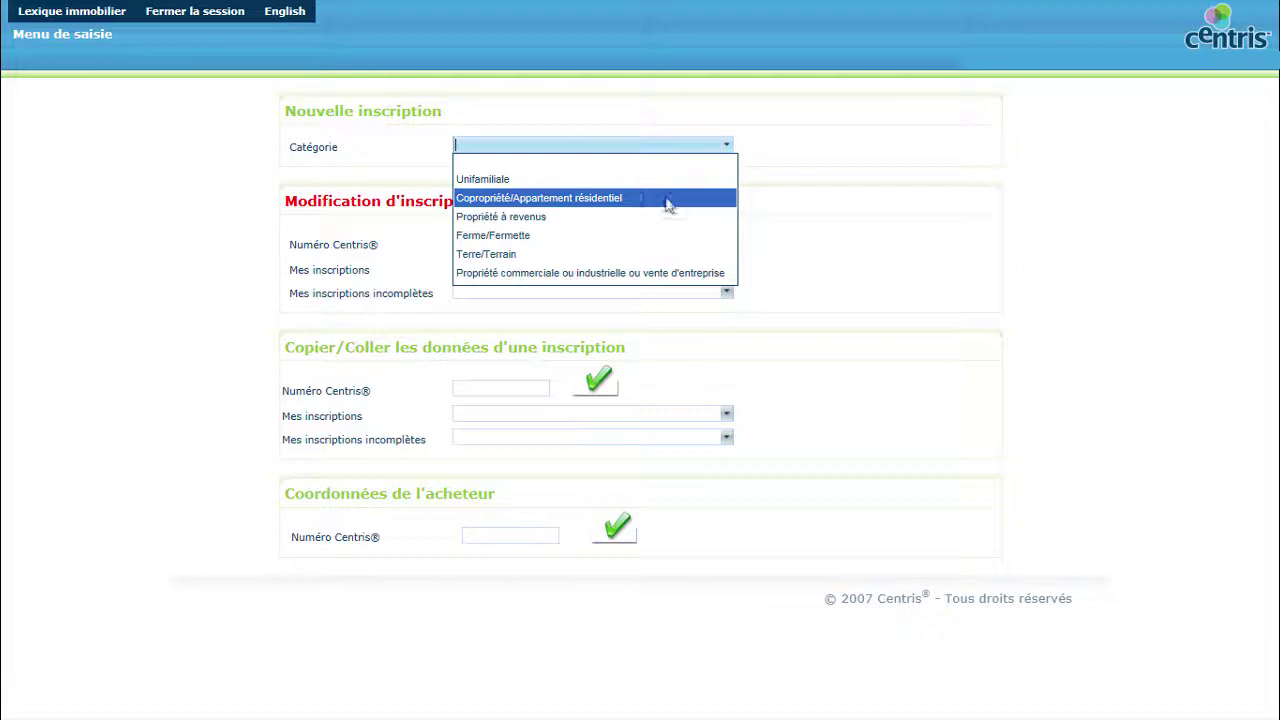
- Start a new listing in the Copropriété/Appartement résidentiel category and set its property type to Appartement
{"action": "left_click", "coordinate": [665, 200]}
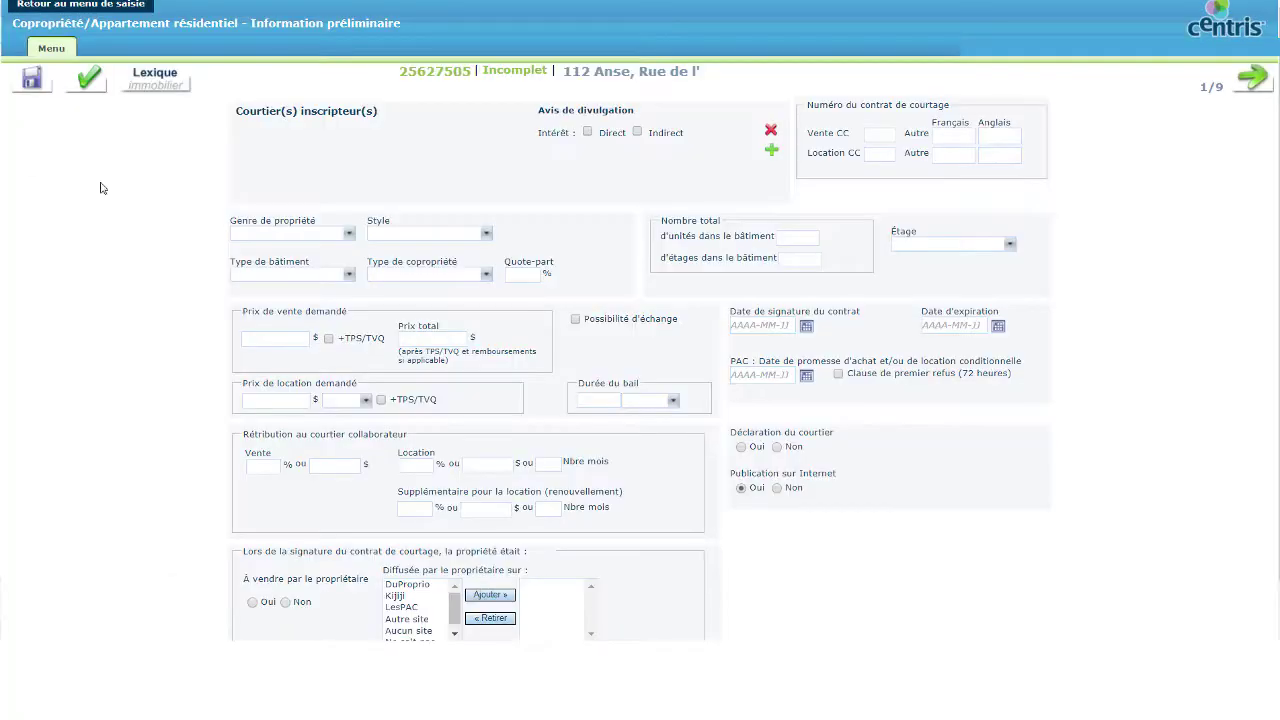
{"action": "left_click", "coordinate": [350, 236]}
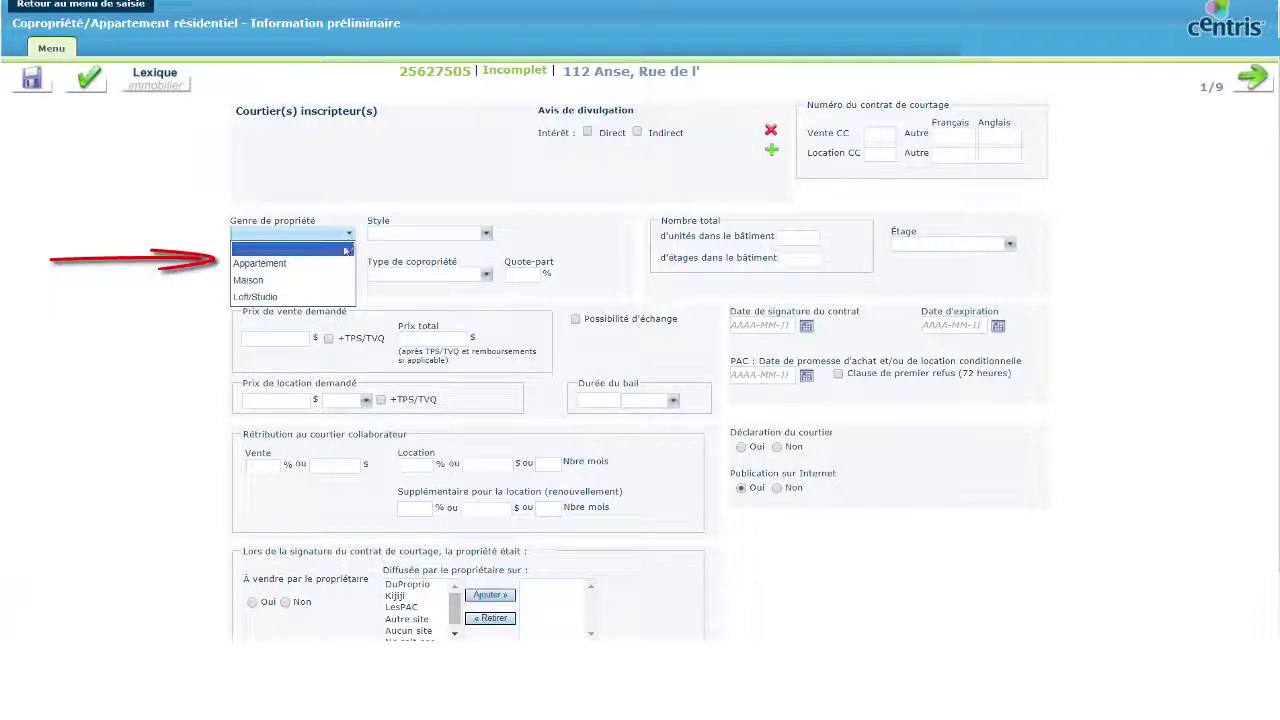
{"action": "left_click", "coordinate": [338, 263]}
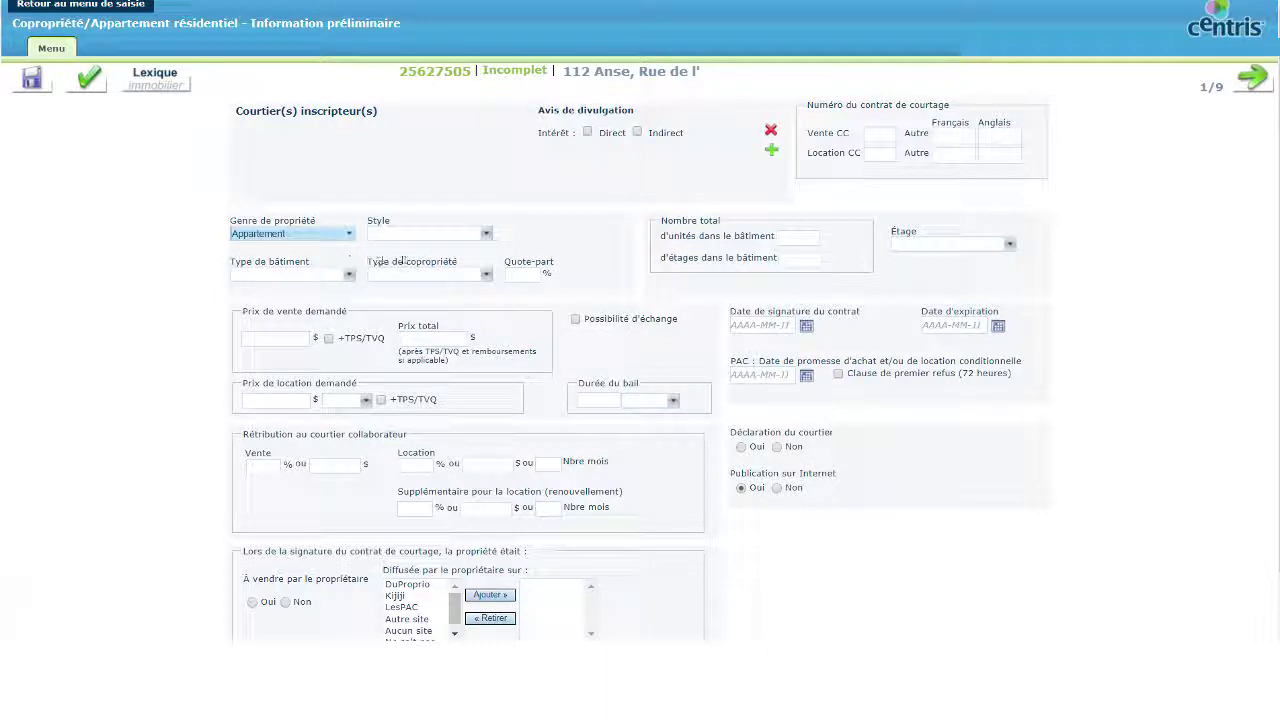
- Set the type of co-ownership to Divise and the property style to À étages
{"action": "left_click", "coordinate": [487, 276]}
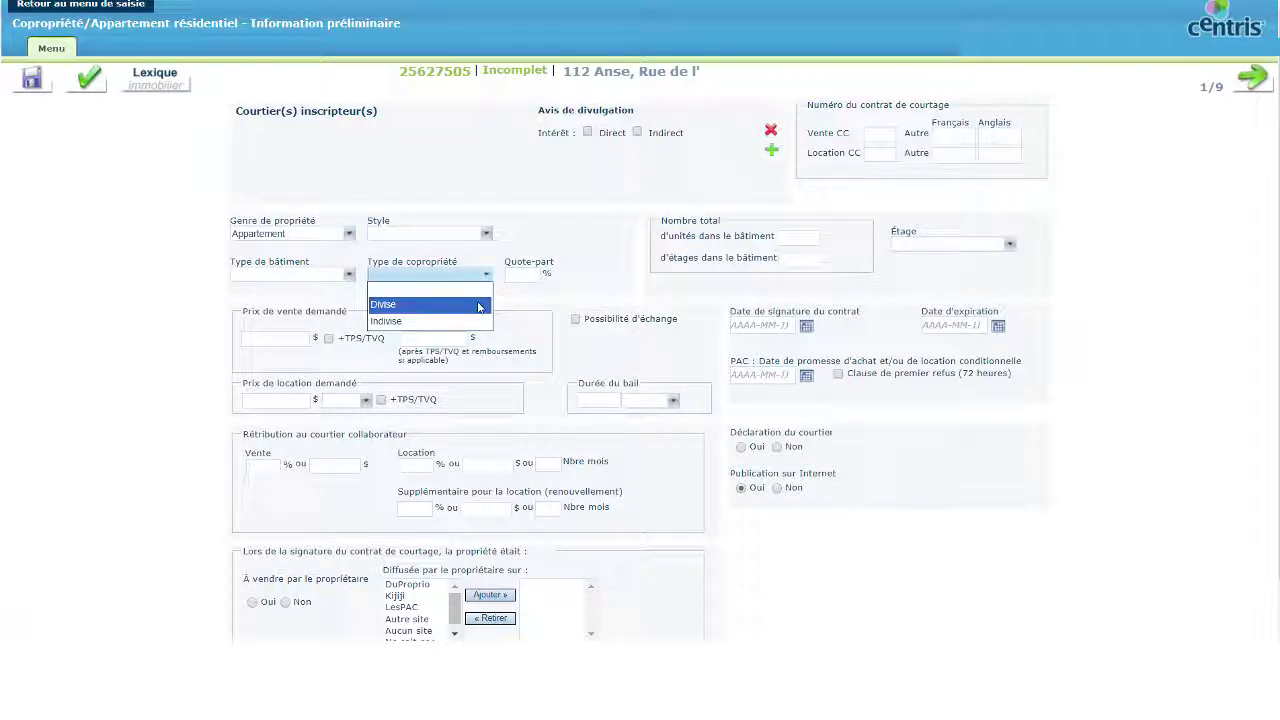
{"action": "left_click", "coordinate": [478, 305]}
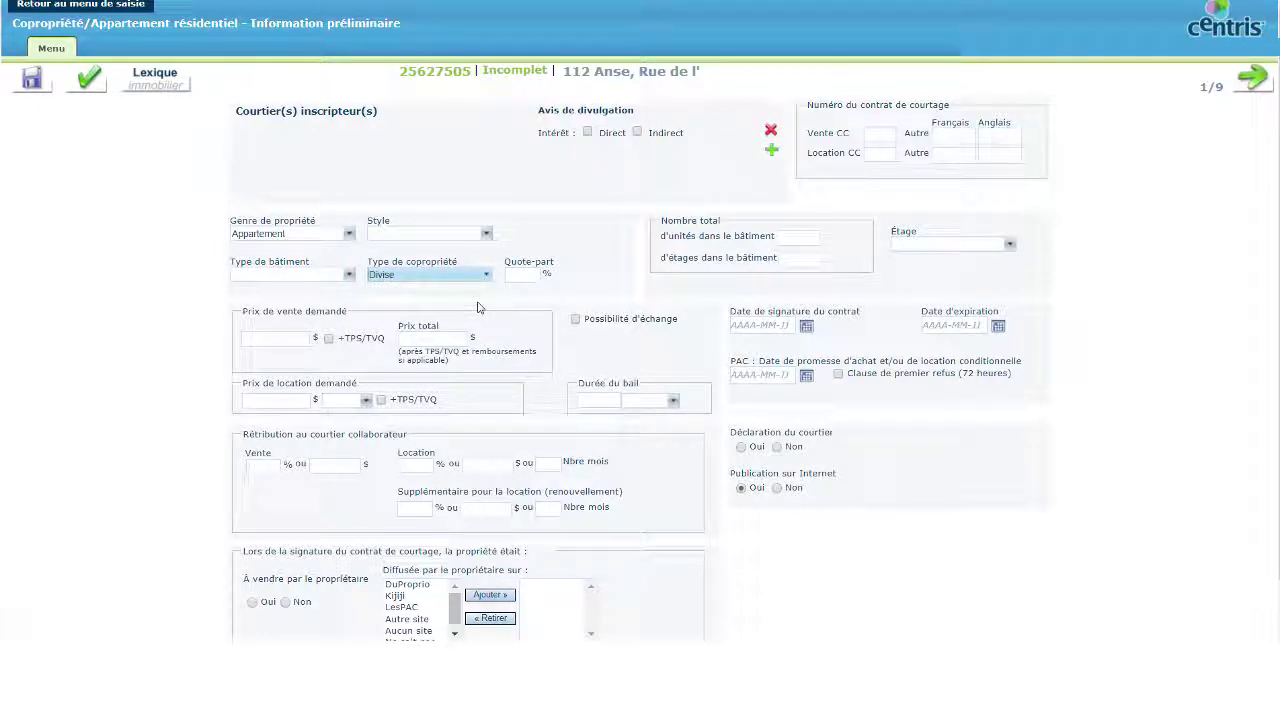
{"action": "left_click", "coordinate": [531, 277]}
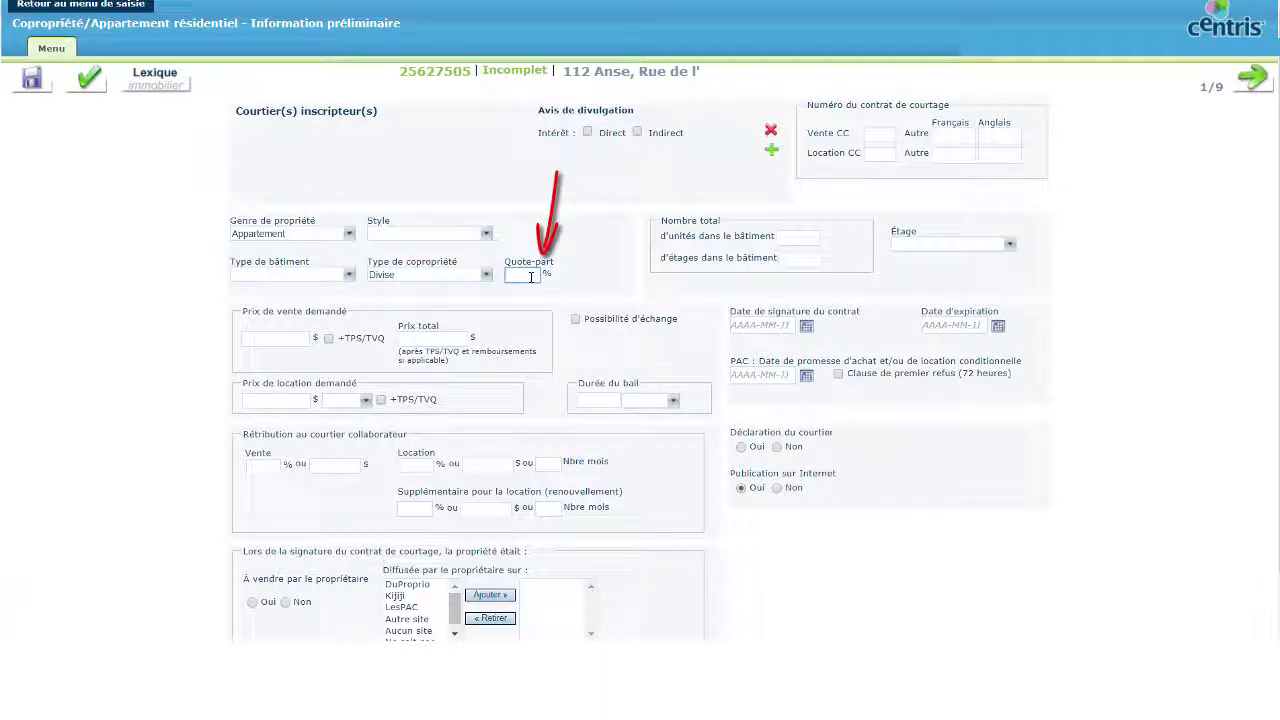
{"action": "left_click", "coordinate": [489, 236]}
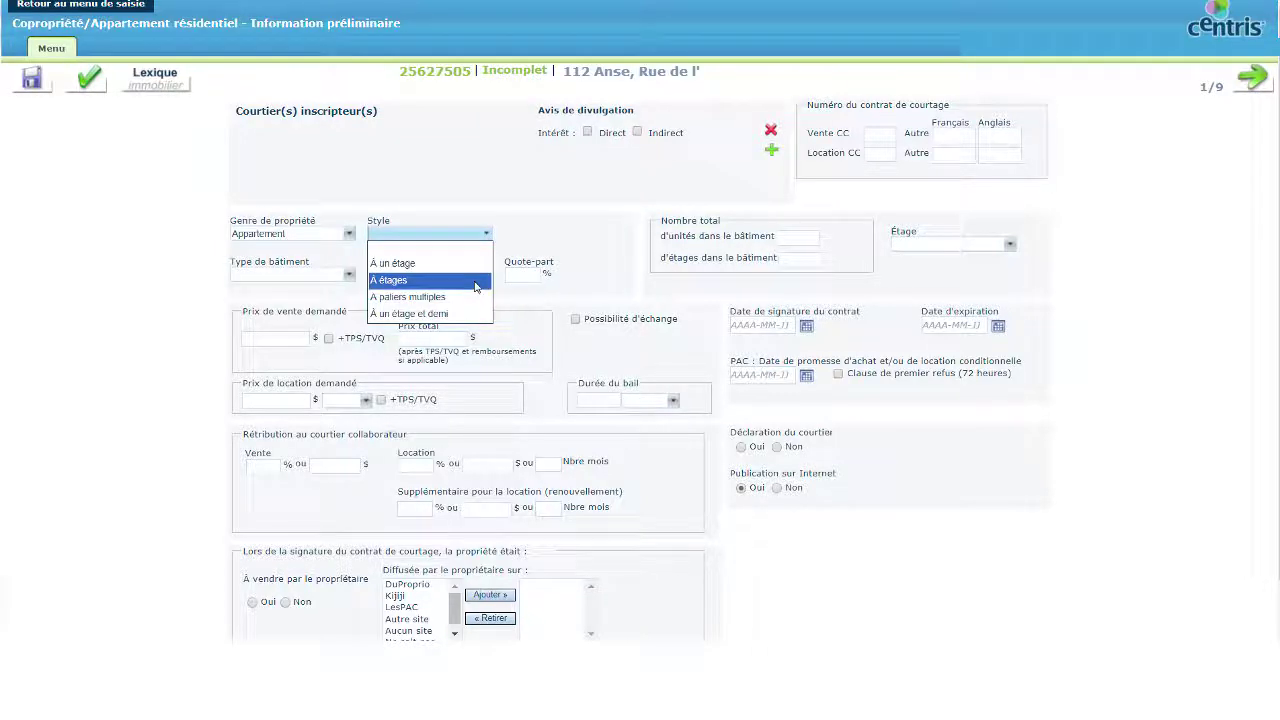
{"action": "left_click", "coordinate": [476, 284]}
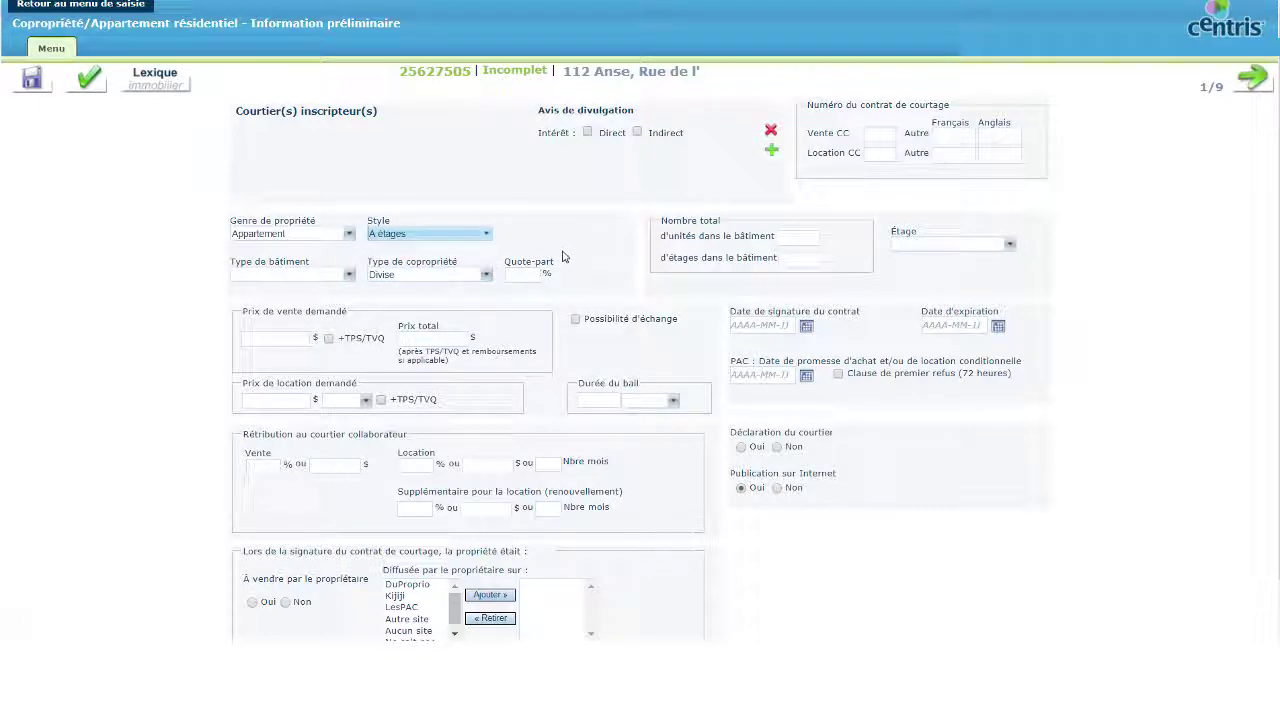
- Enter 12 as the total number of units in the building and set the floor to 2e étage
{"action": "left_click", "coordinate": [806, 236]}
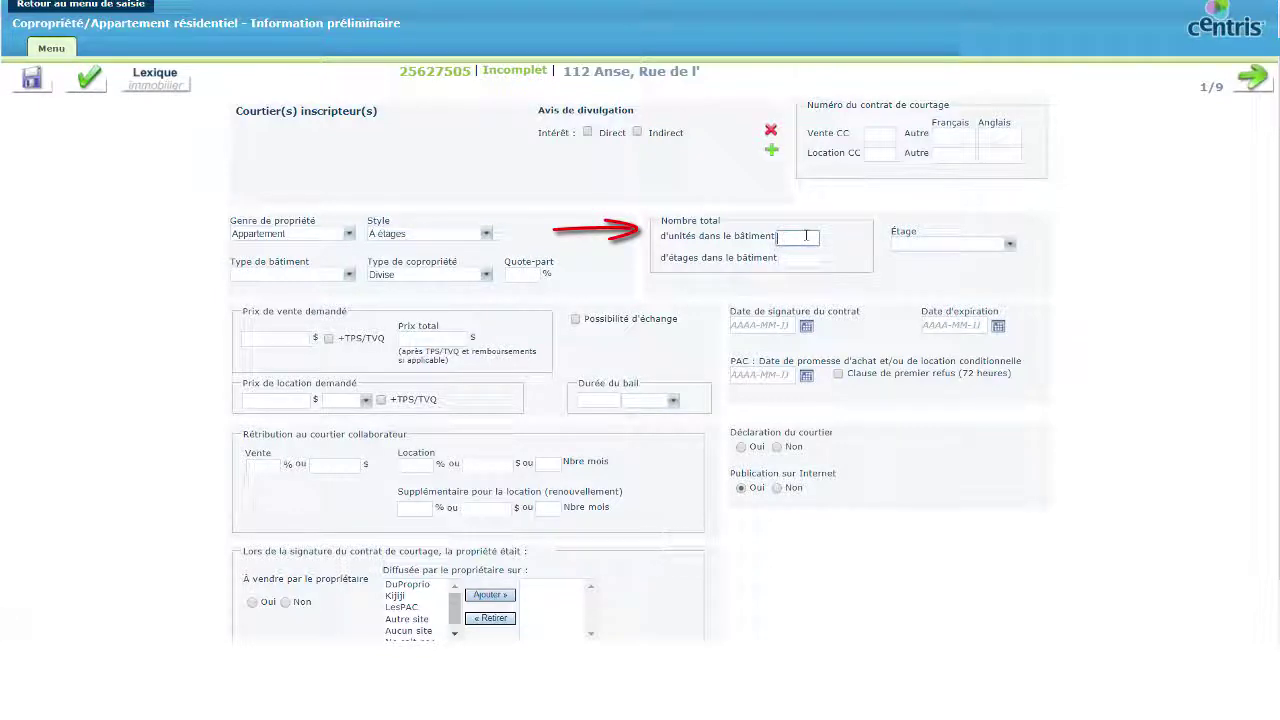
{"action": "type", "text": "12"}
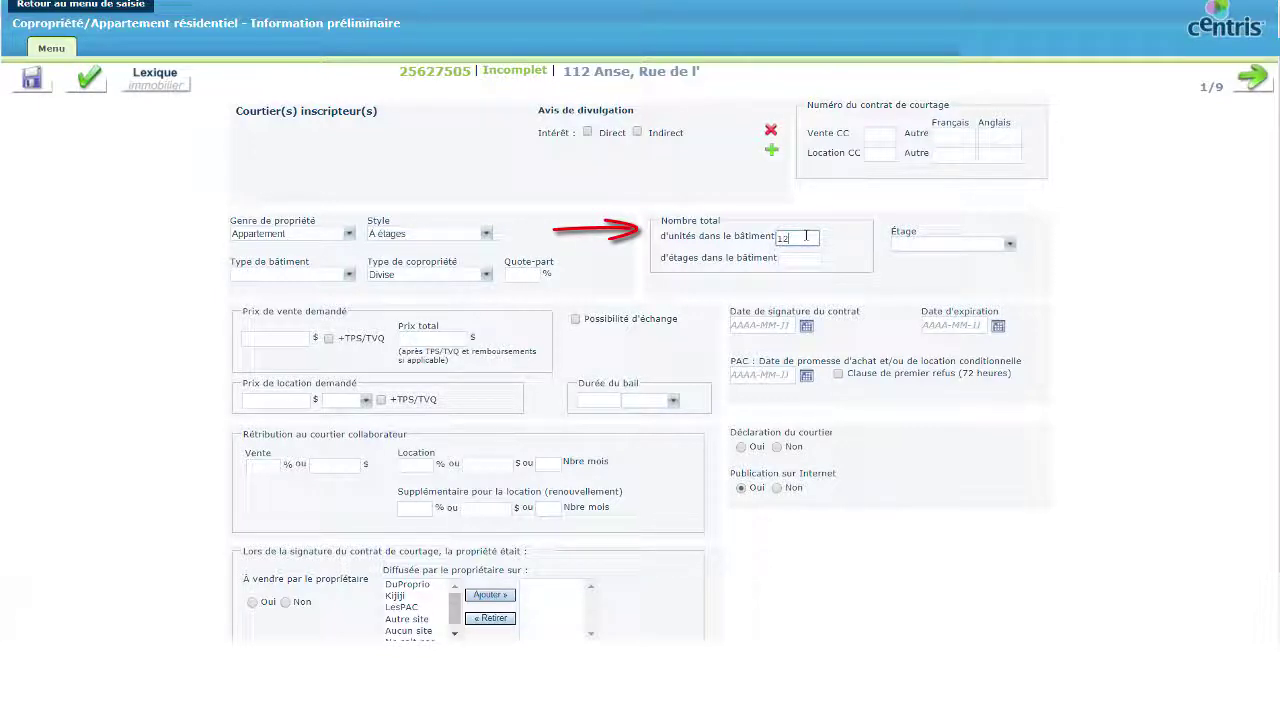
{"action": "left_click", "coordinate": [1010, 248]}
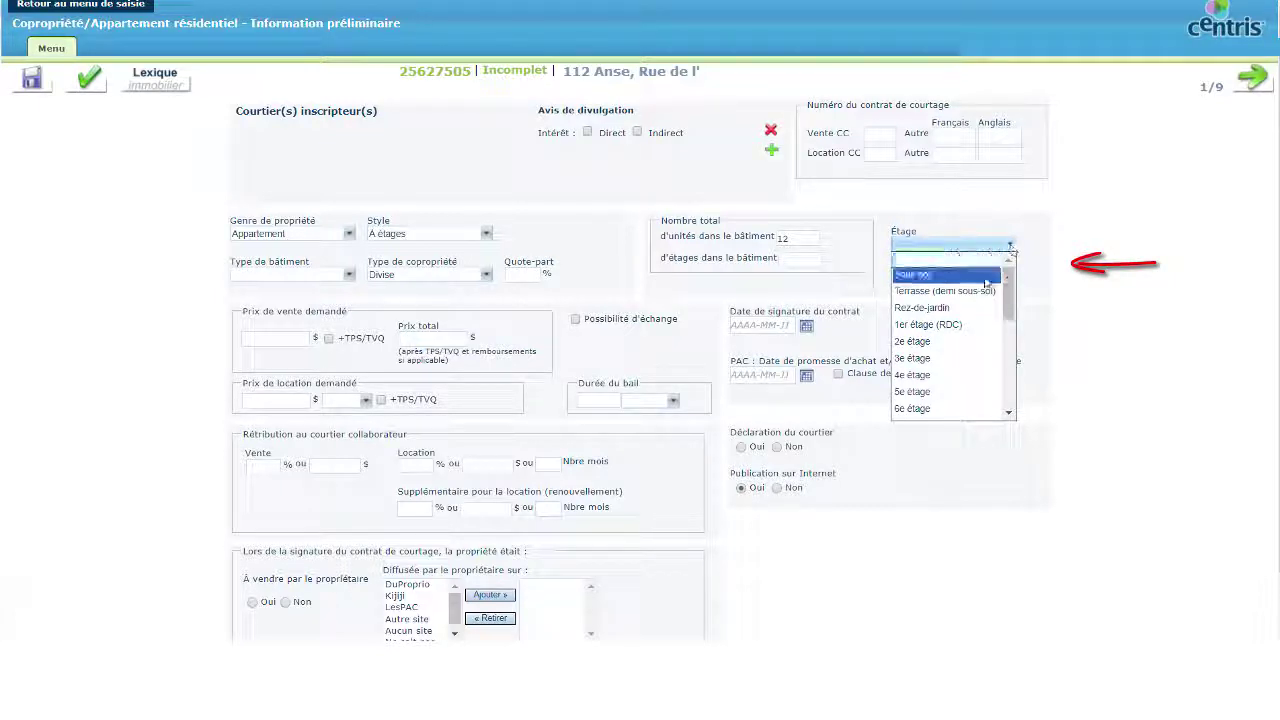
{"action": "left_click", "coordinate": [945, 343]}
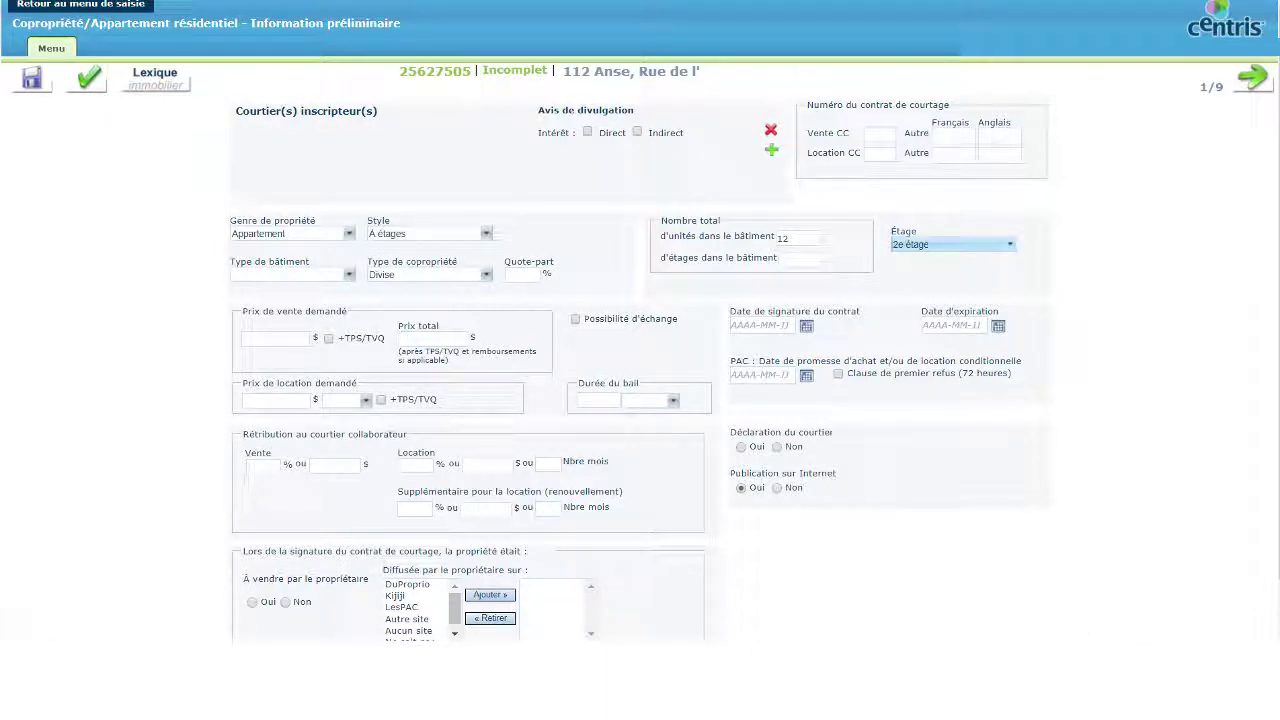
- Go to the Description légale page and enter 5487452 as the cadastre of the private portion
{"action": "left_click", "coordinate": [1251, 77]}
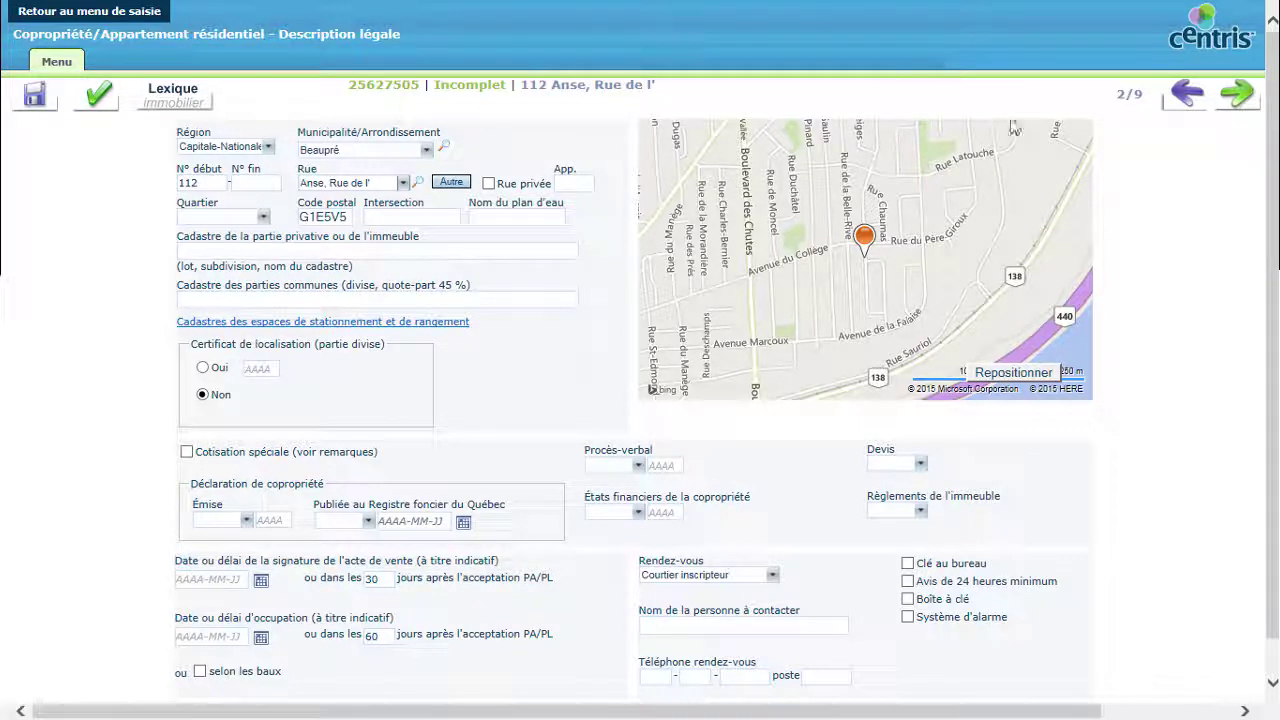
{"action": "left_click", "coordinate": [553, 255]}
{"action": "type", "text": "5487452"}
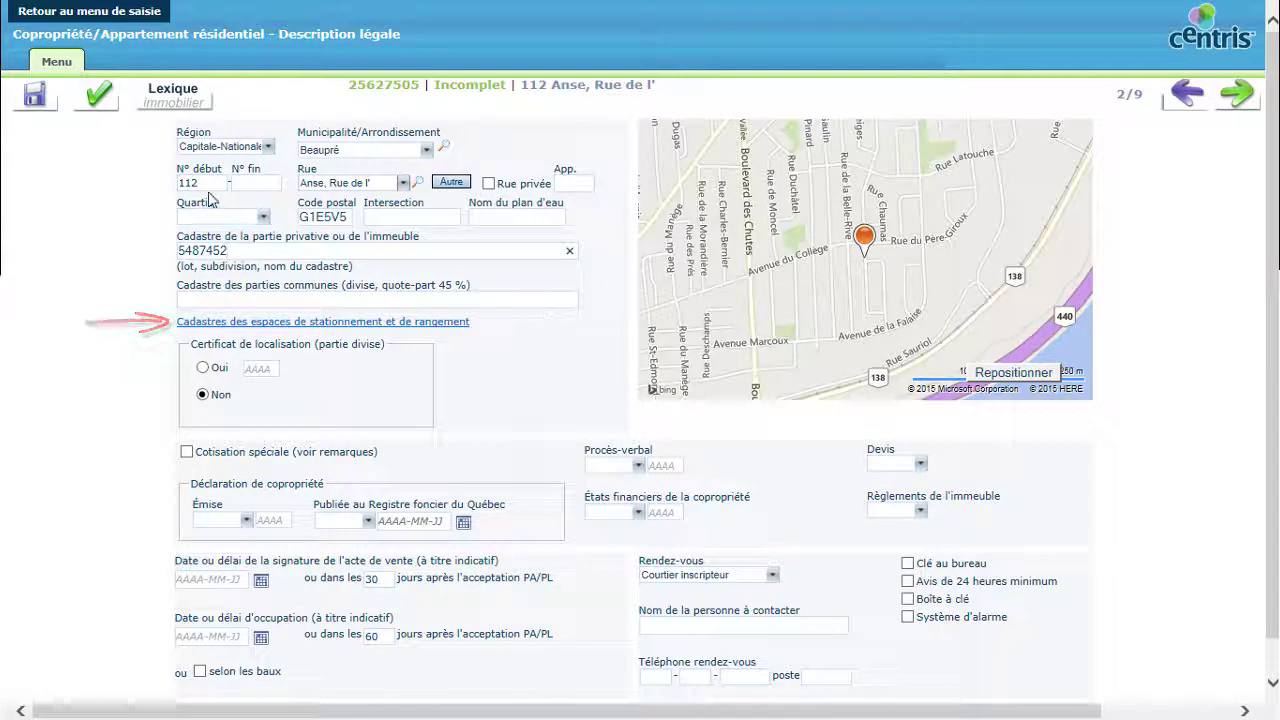
- Open the Description des pièces page and examine the rights description choices for the additional storage space
{"action": "left_click", "coordinate": [66, 70]}
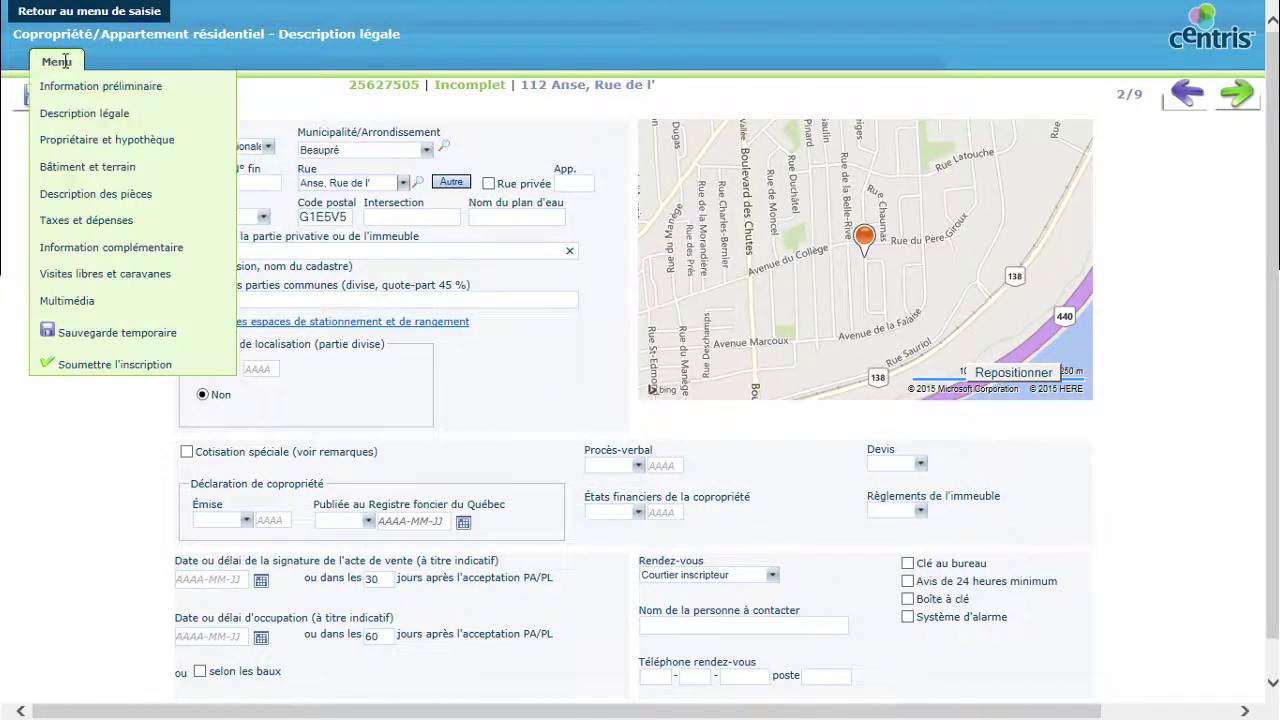
{"action": "left_click", "coordinate": [85, 196]}
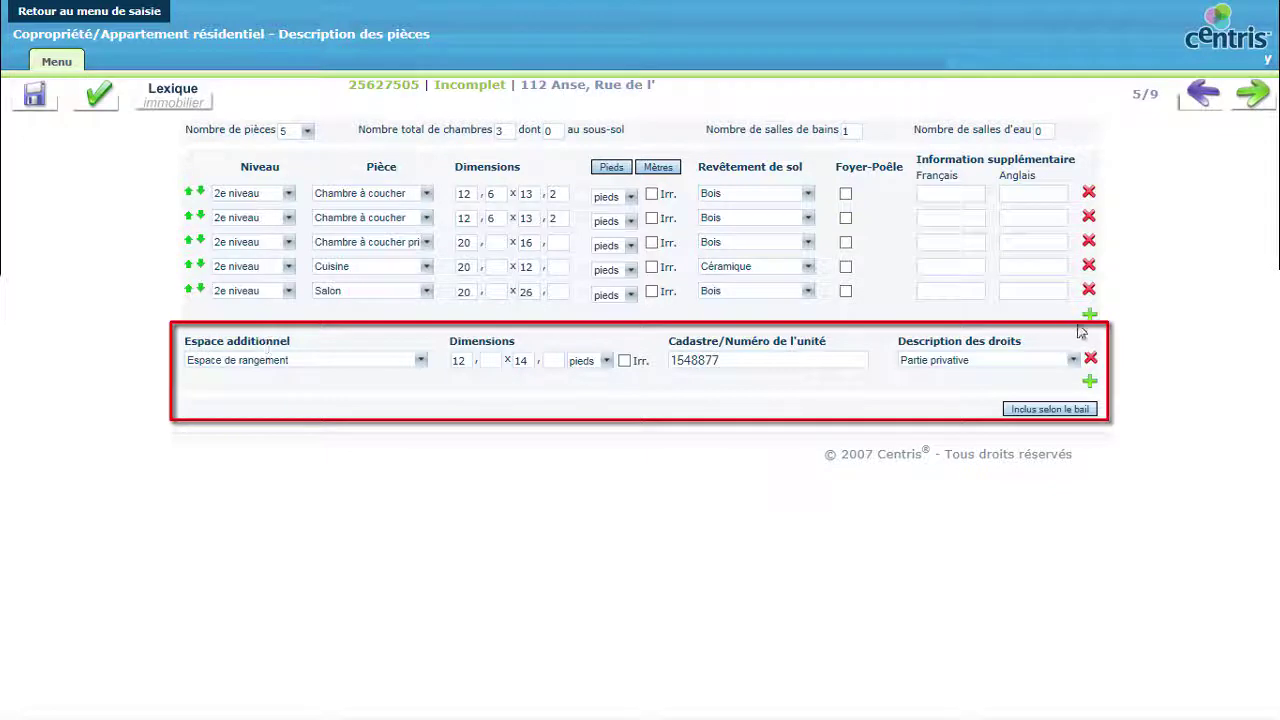
{"action": "left_click", "coordinate": [1073, 360]}
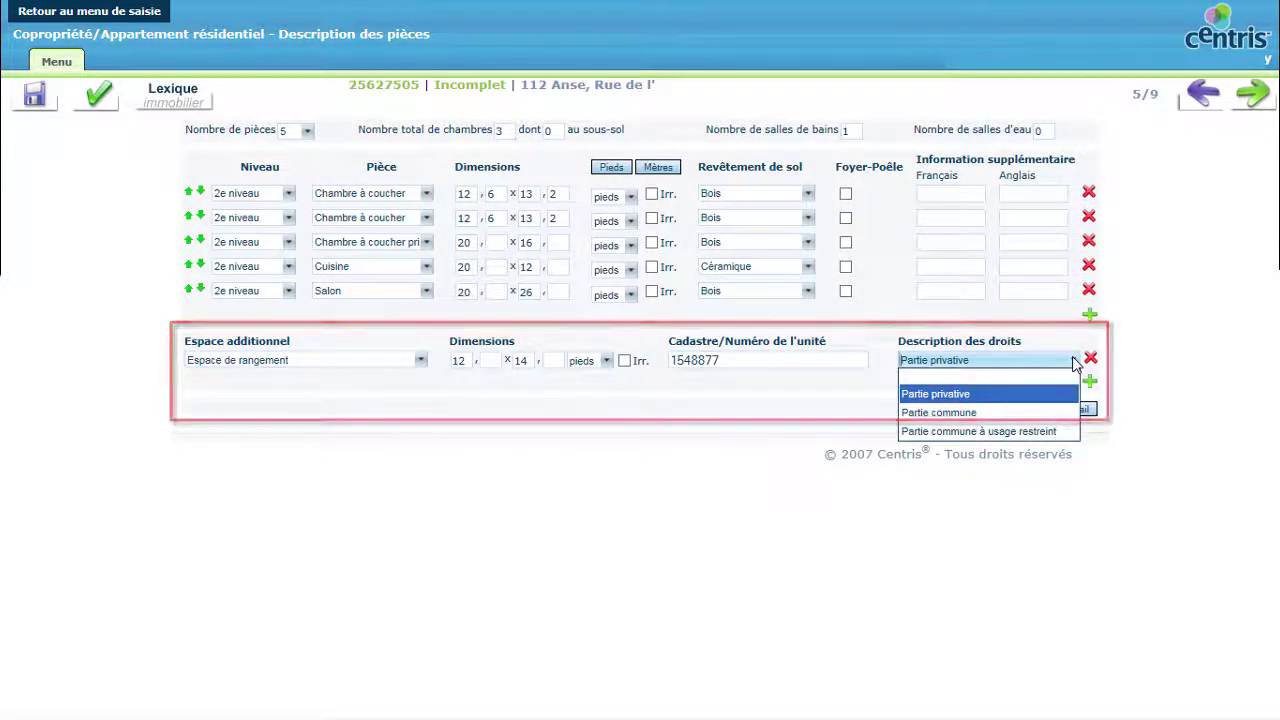
{"action": "left_click", "coordinate": [824, 384]}
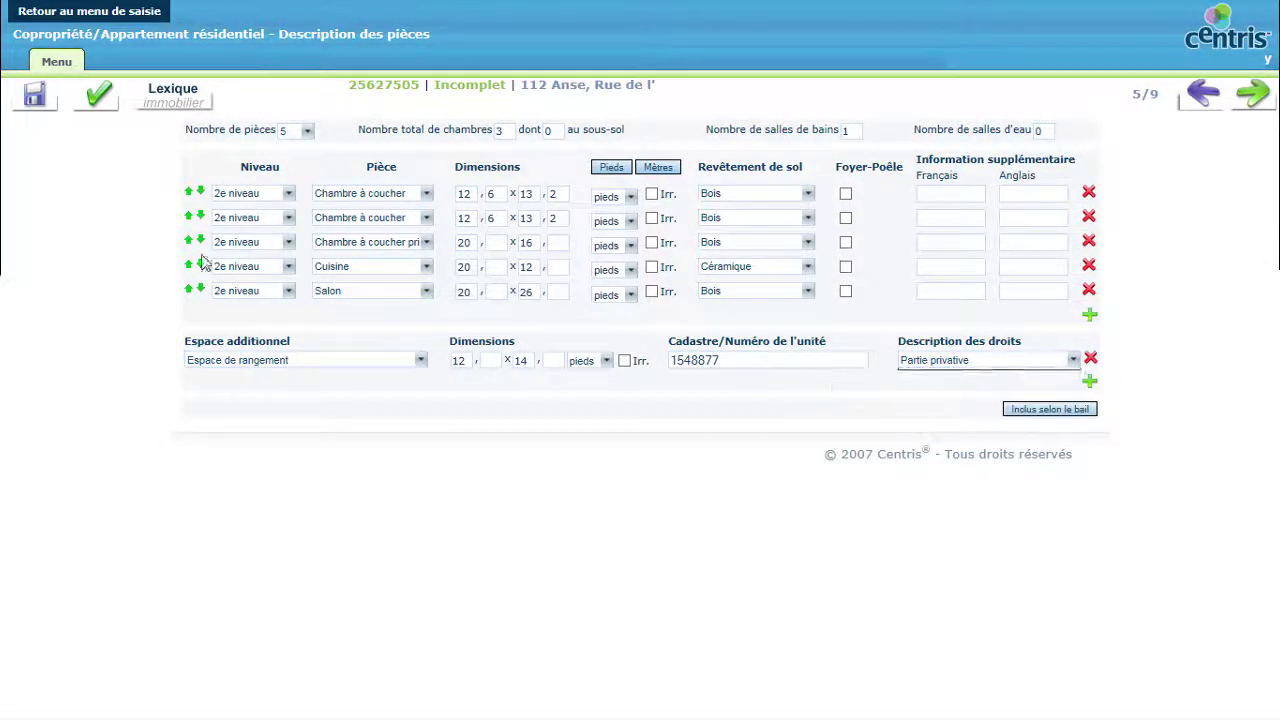
- Return to the Description légale page and set the certificate of location to Oui with the year 2015
{"action": "left_click", "coordinate": [56, 61]}
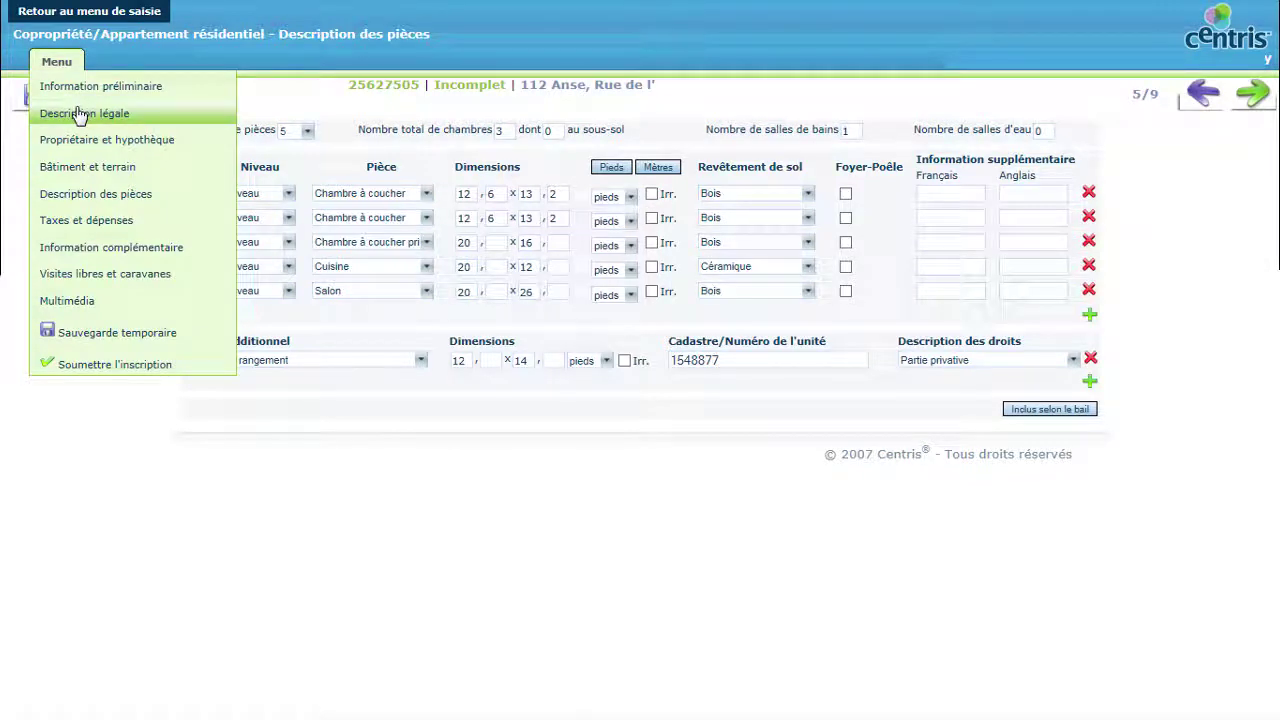
{"action": "left_click", "coordinate": [80, 114]}
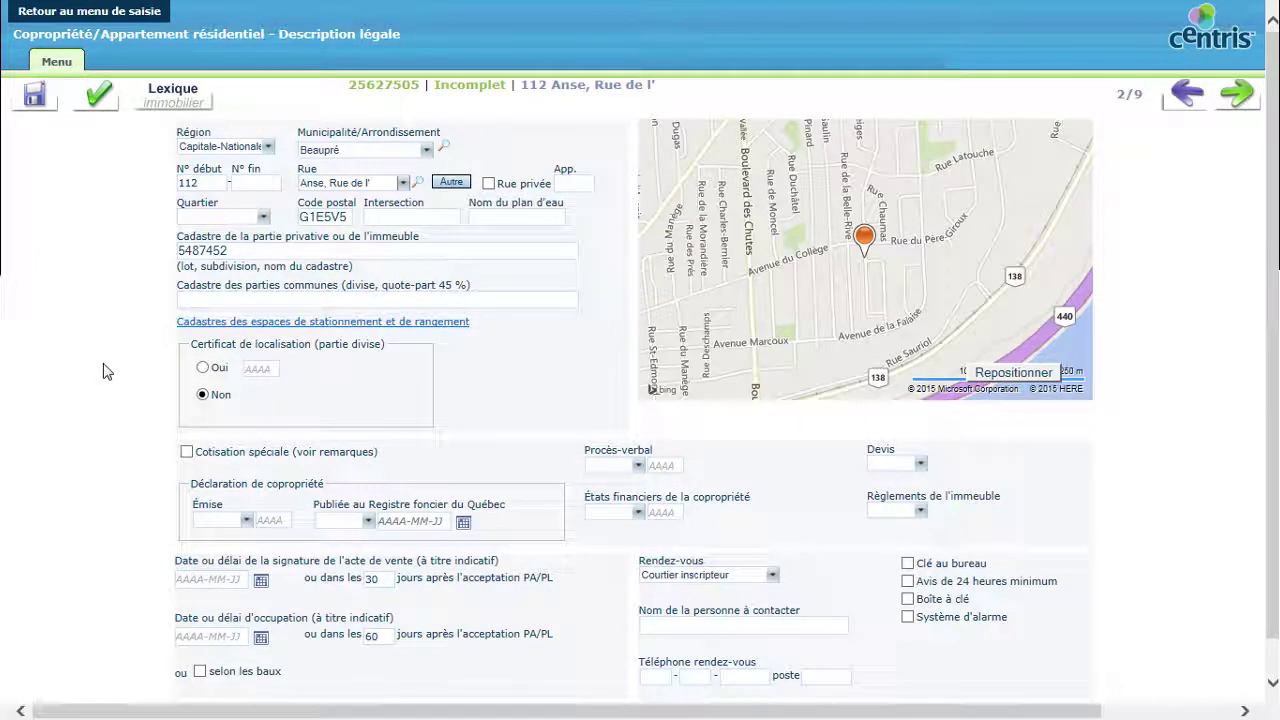
{"action": "left_click", "coordinate": [204, 369]}
{"action": "left_click", "coordinate": [257, 369]}
{"action": "type", "text": "20"}
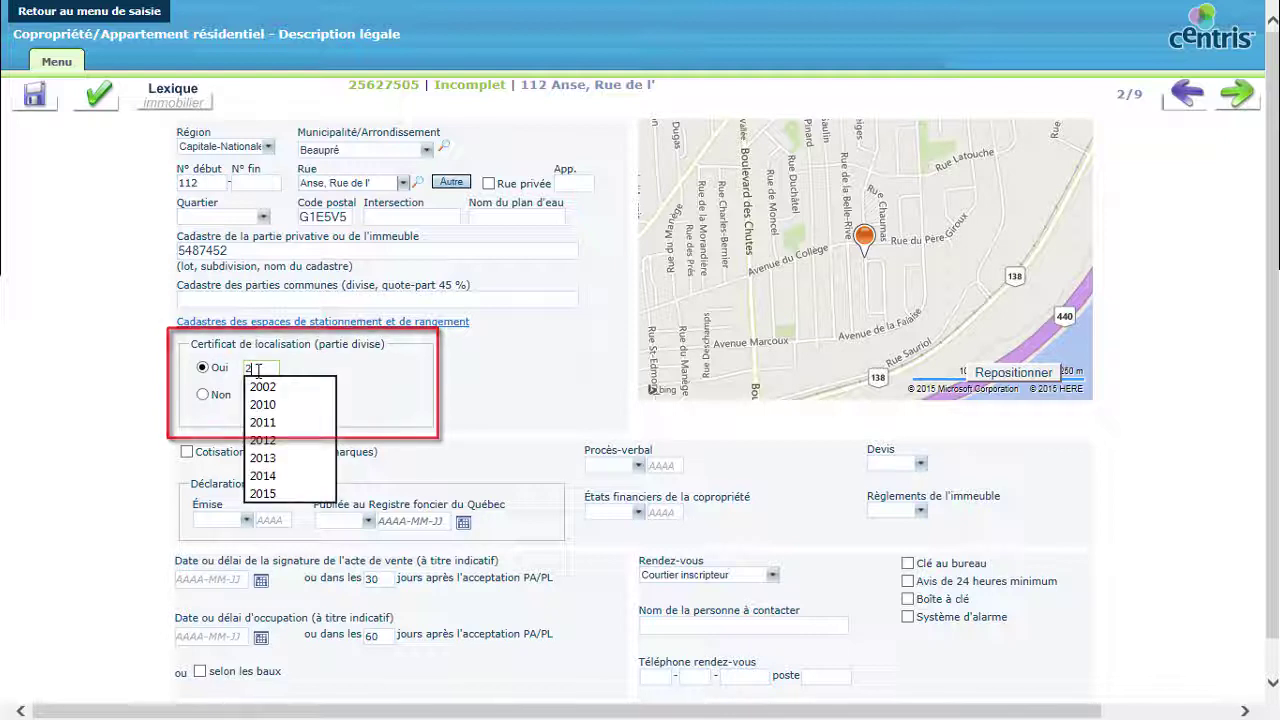
{"action": "type", "text": "15"}
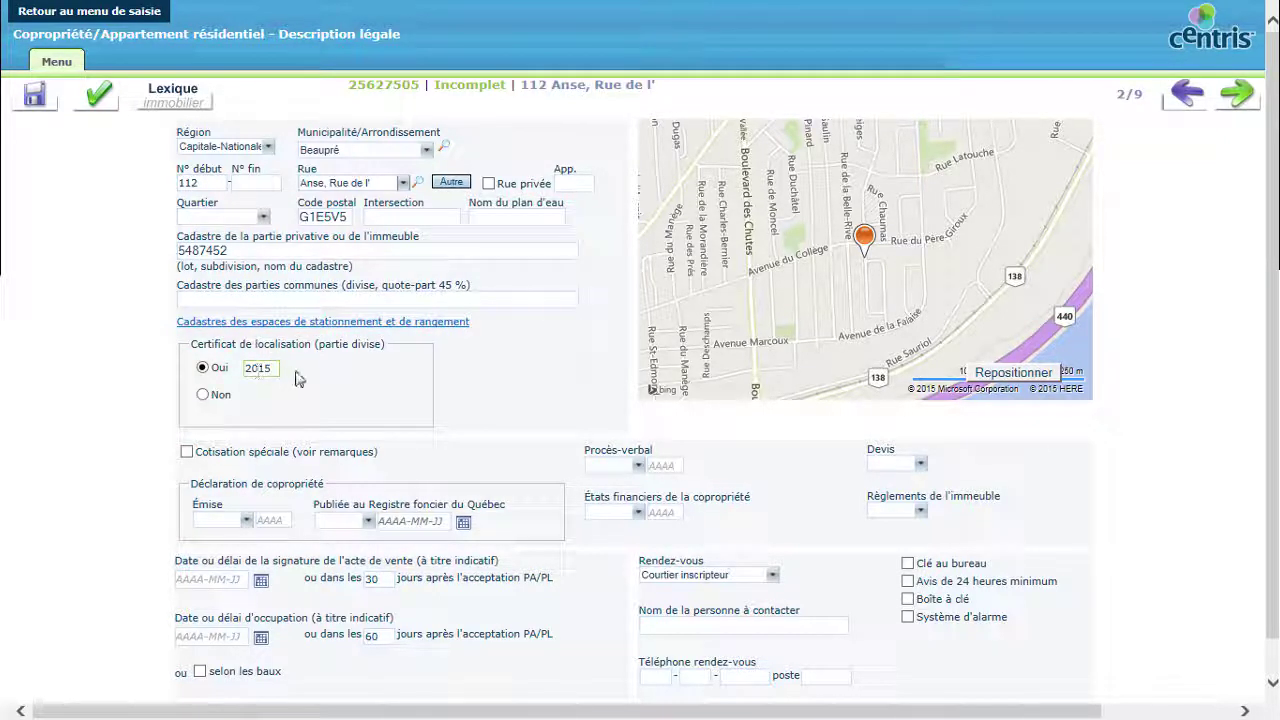
{"action": "left_click", "coordinate": [512, 381]}
- Advance to the Bâtiment et terrain page and examine the construction status choices, the construction particularity choices and the expected delivery date calendar
{"action": "scroll", "coordinate": [512, 381], "scroll_direction": "down", "scroll_amount": 1}
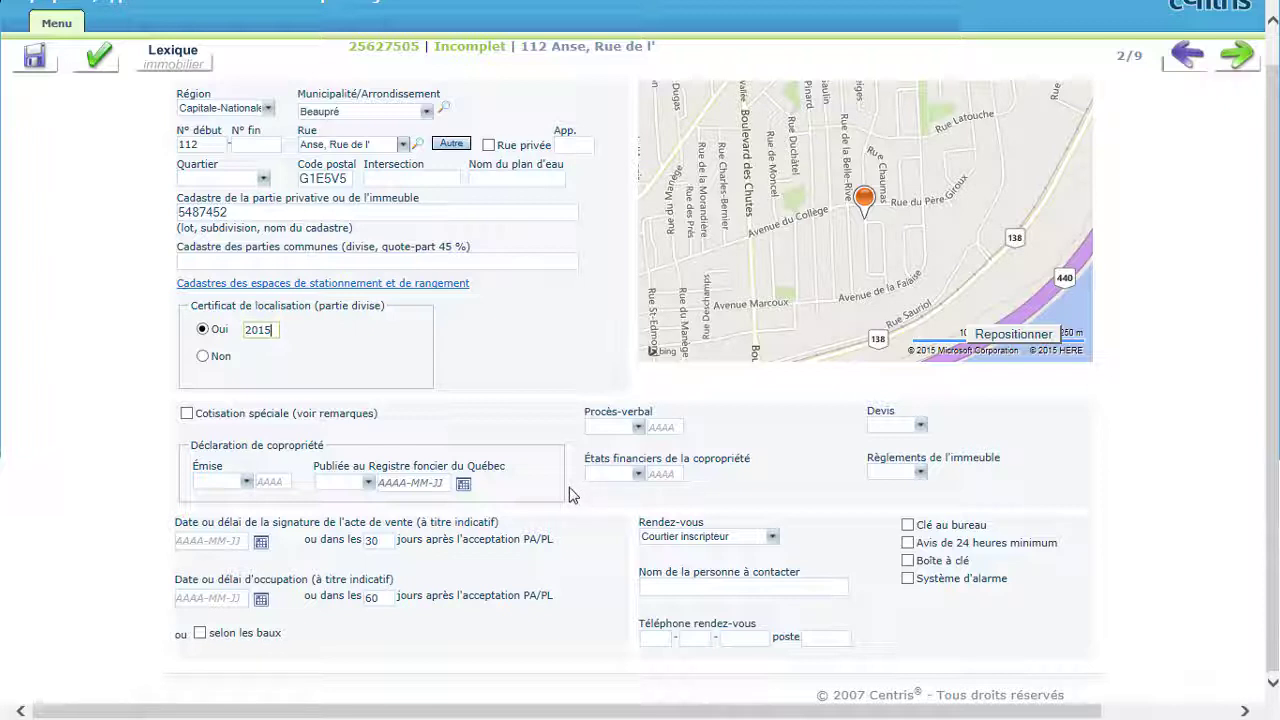
{"action": "left_click", "coordinate": [1237, 54]}
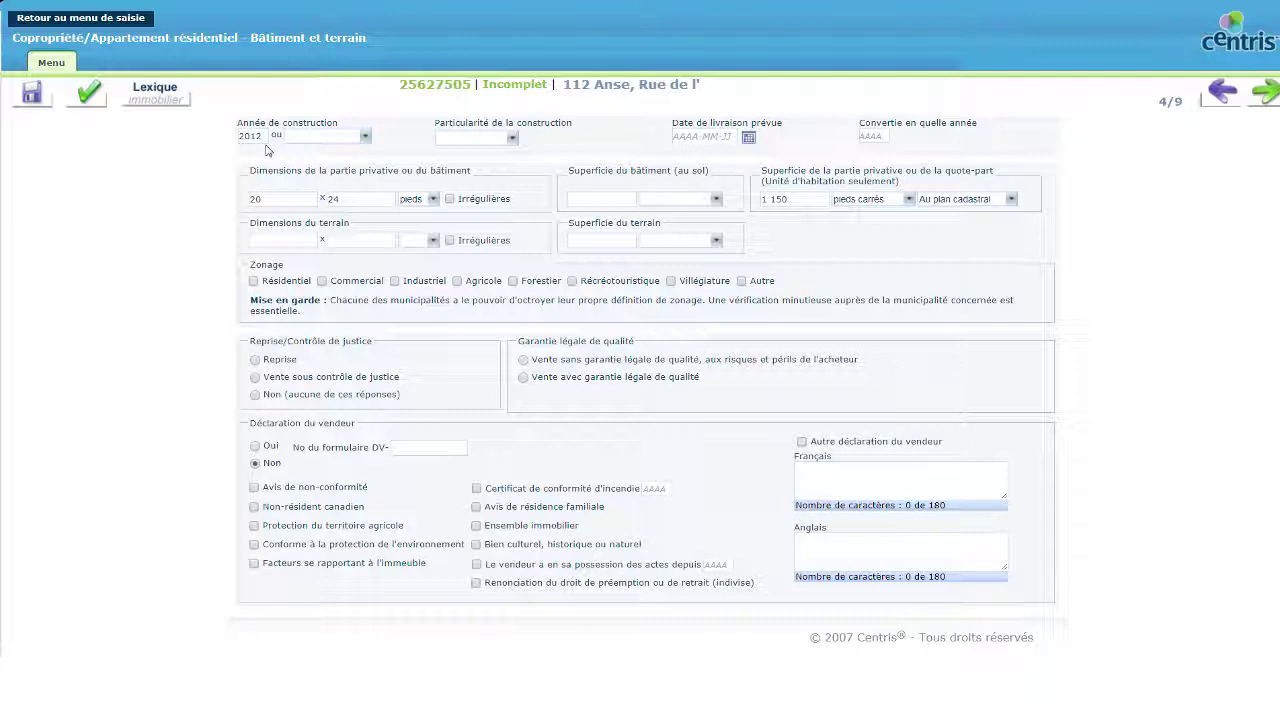
{"action": "left_click", "coordinate": [367, 137]}
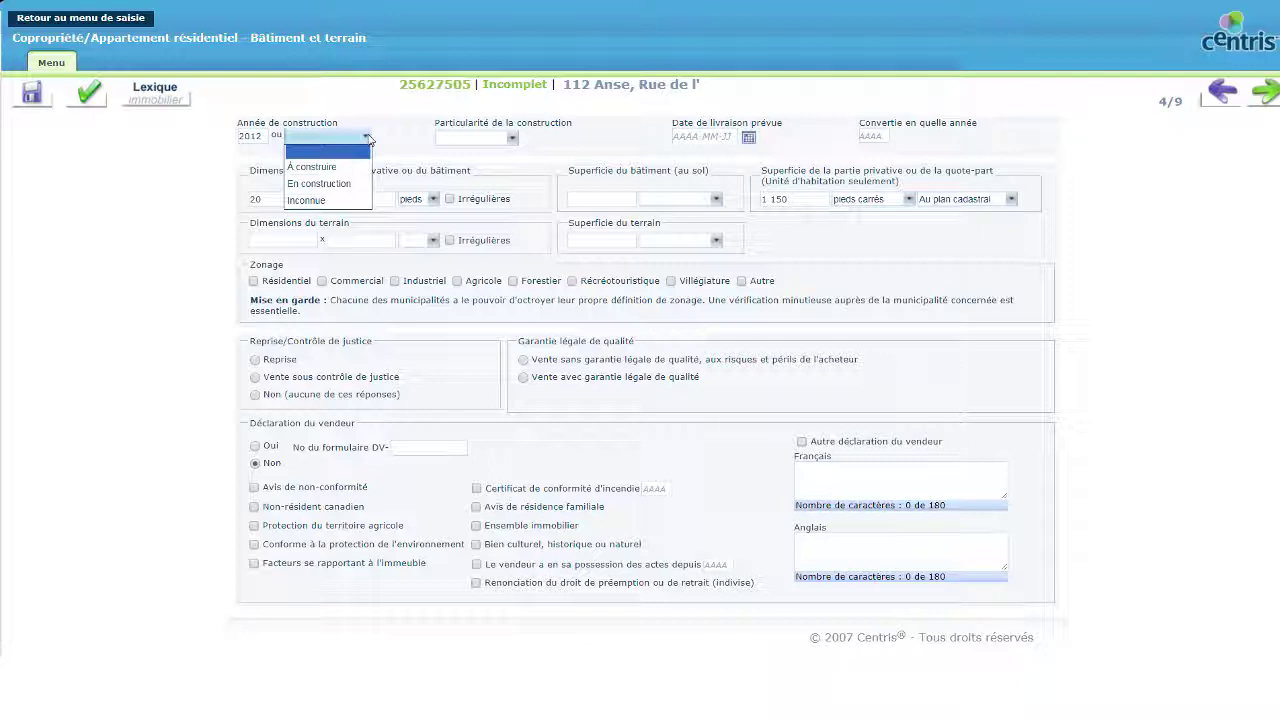
{"action": "left_click", "coordinate": [368, 138]}
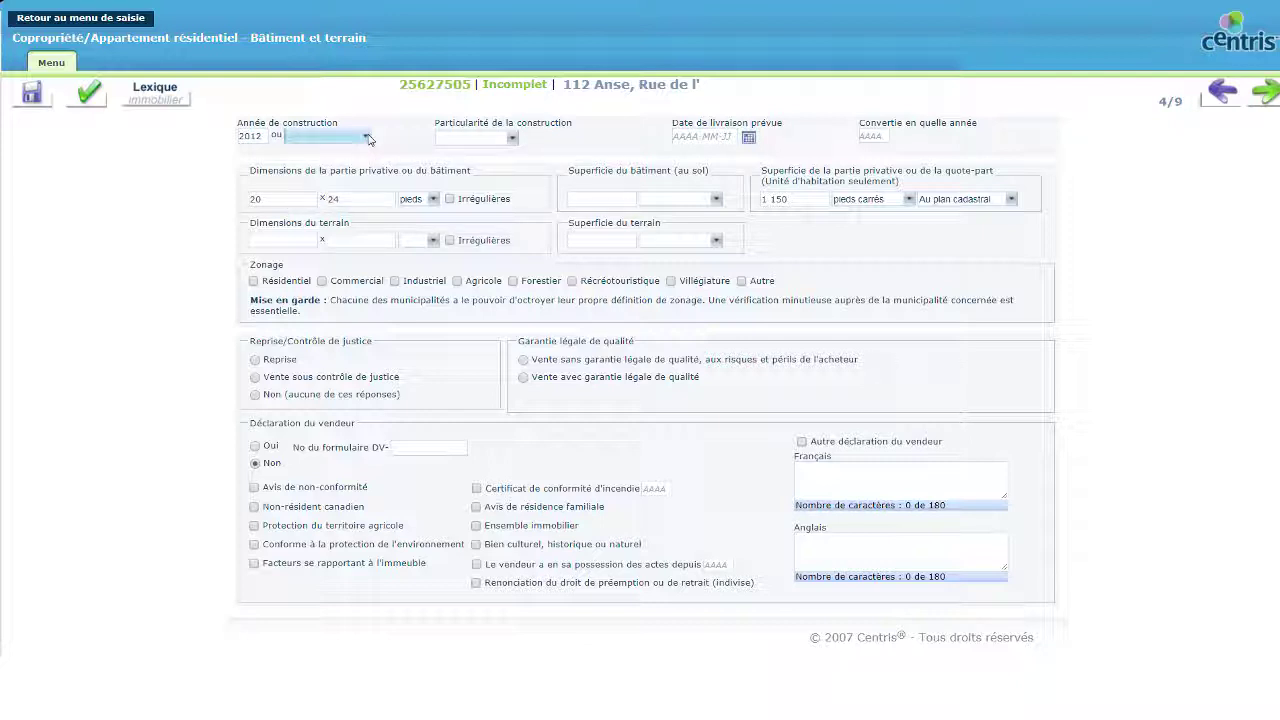
{"action": "left_click", "coordinate": [512, 139]}
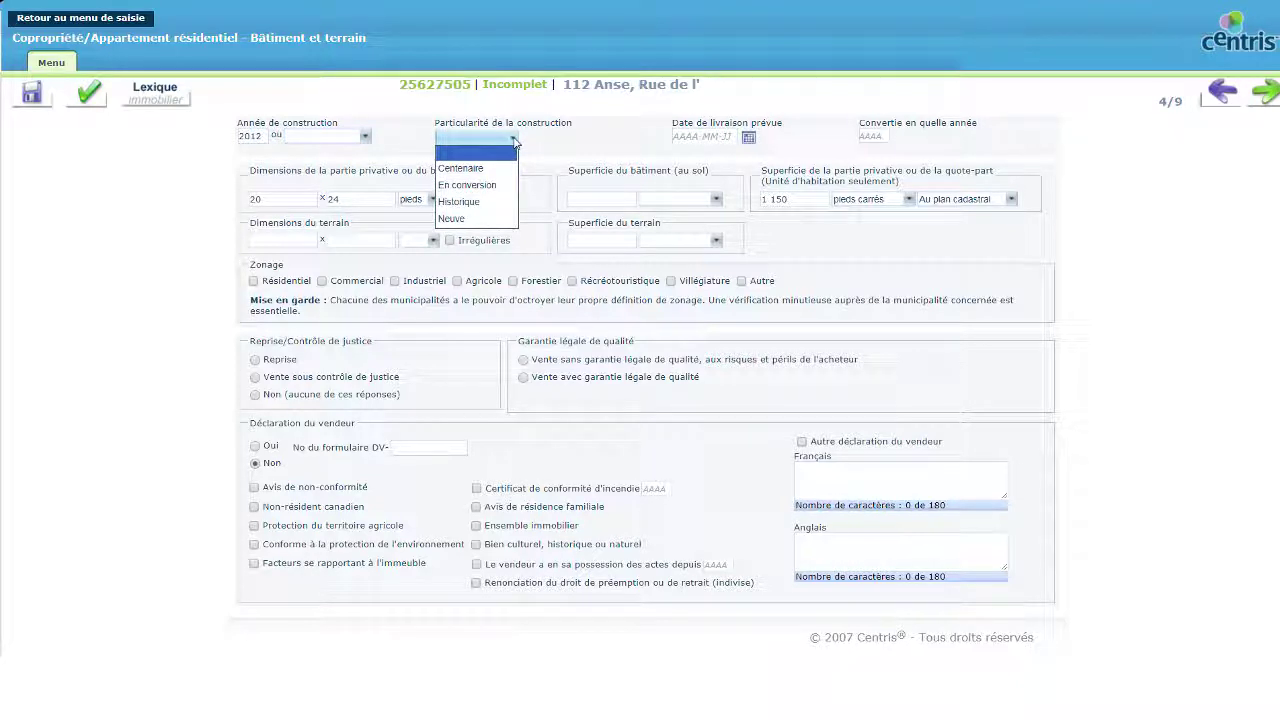
{"action": "left_click", "coordinate": [514, 141]}
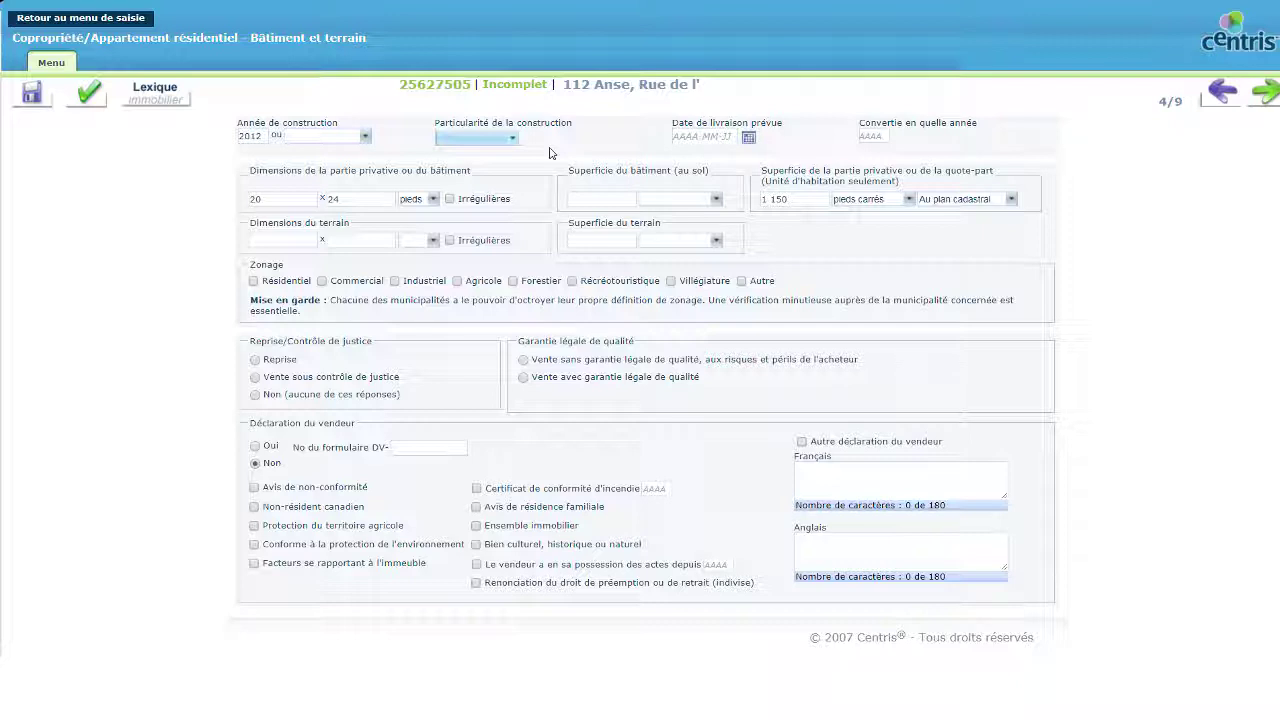
{"action": "left_click", "coordinate": [749, 137]}
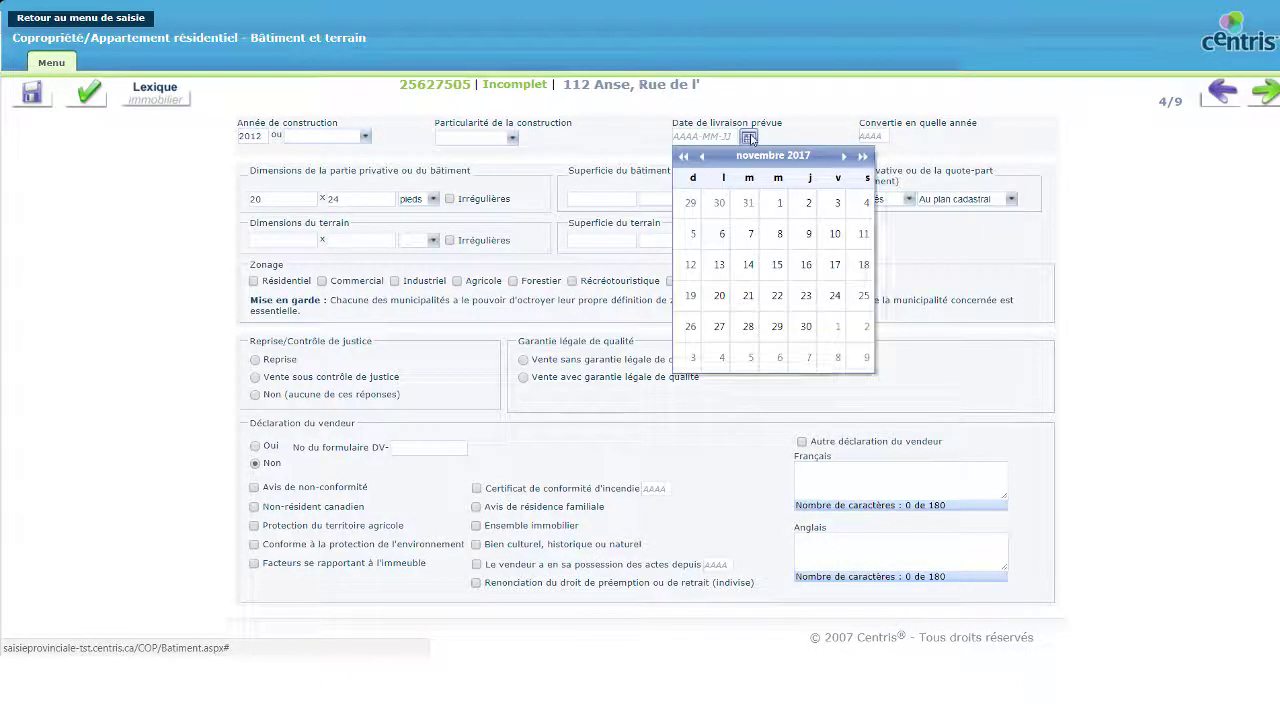
{"action": "left_click", "coordinate": [749, 137]}
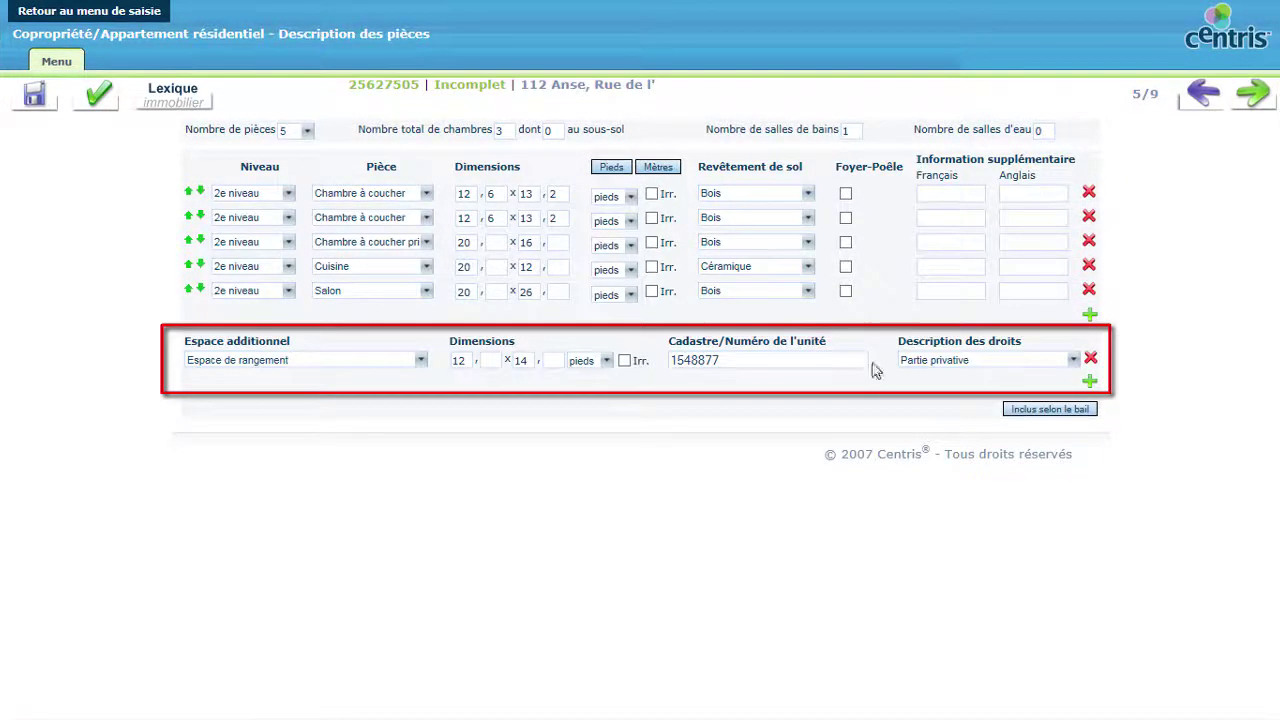
- Review the rights description choices for the Espace de rangement row on the Description des pièces page
{"action": "left_click", "coordinate": [1075, 366]}
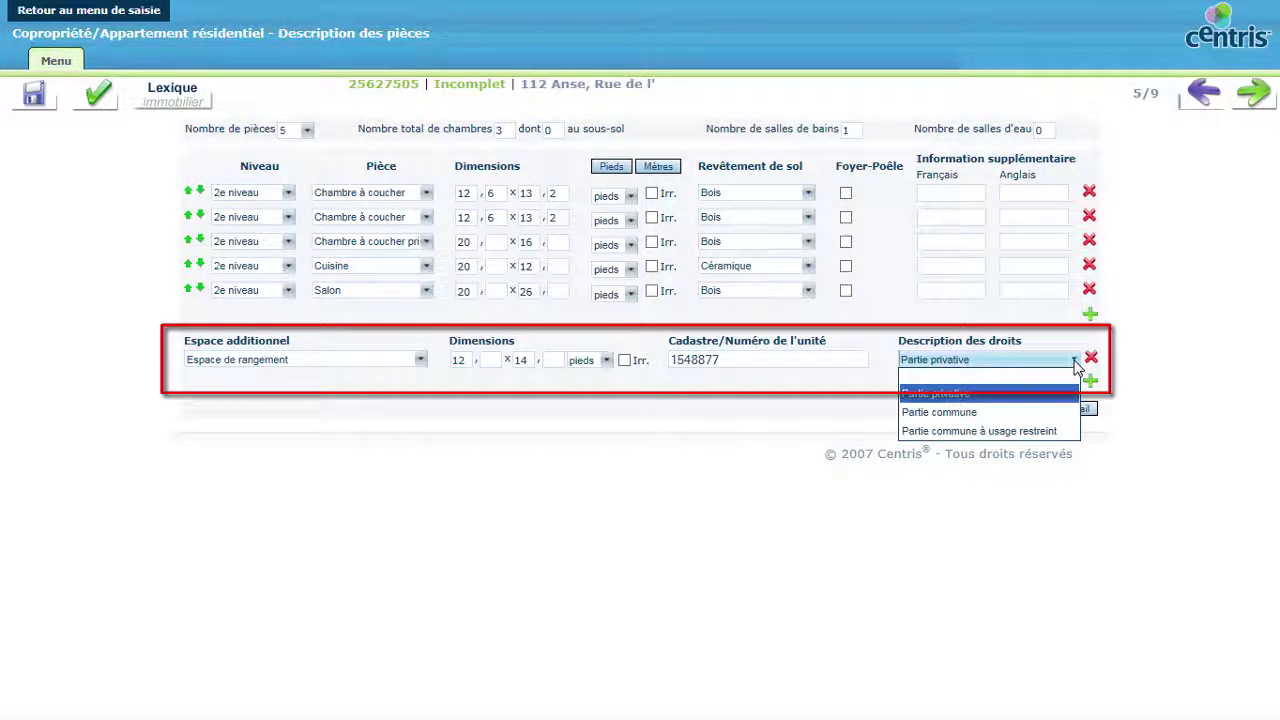
{"action": "left_click", "coordinate": [960, 383]}
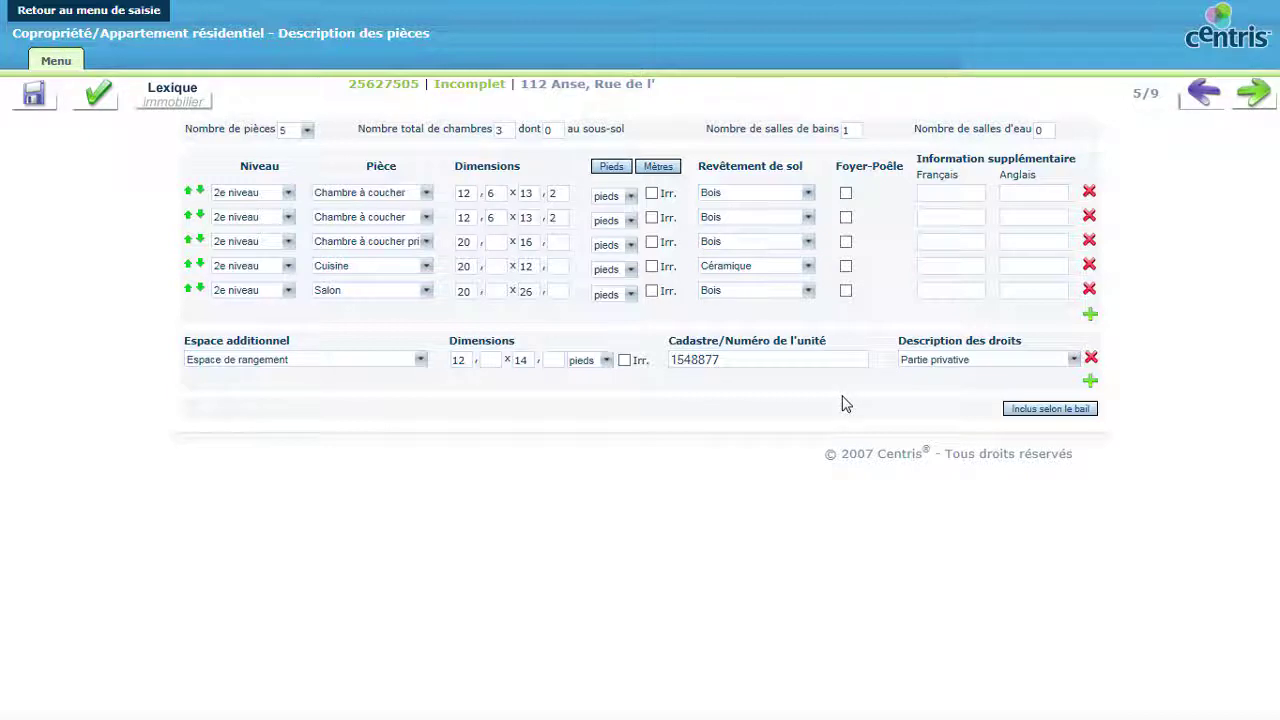
- Advance to the Taxes et dépenses page, set the monthly Frais communs to 50 $, and open the monthly Frais de copropriété for entry
{"action": "left_click", "coordinate": [1254, 93]}
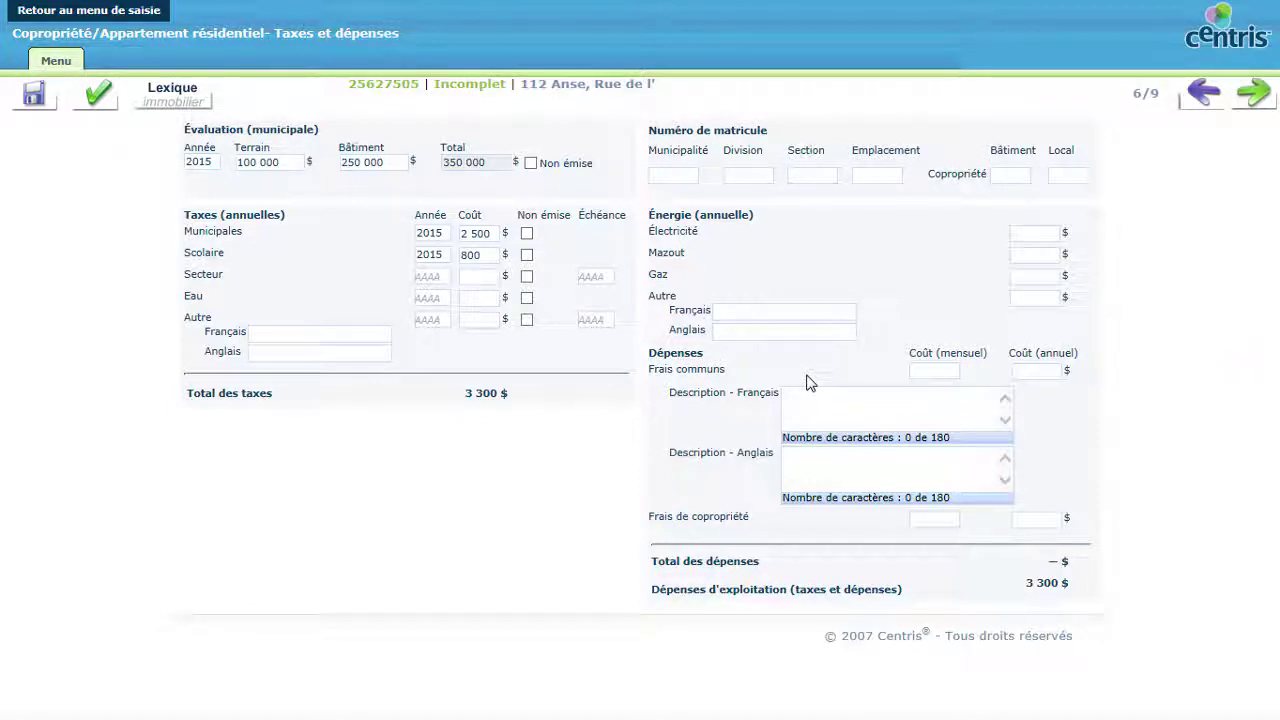
{"action": "left_click", "coordinate": [925, 373]}
{"action": "type", "text": "50"}
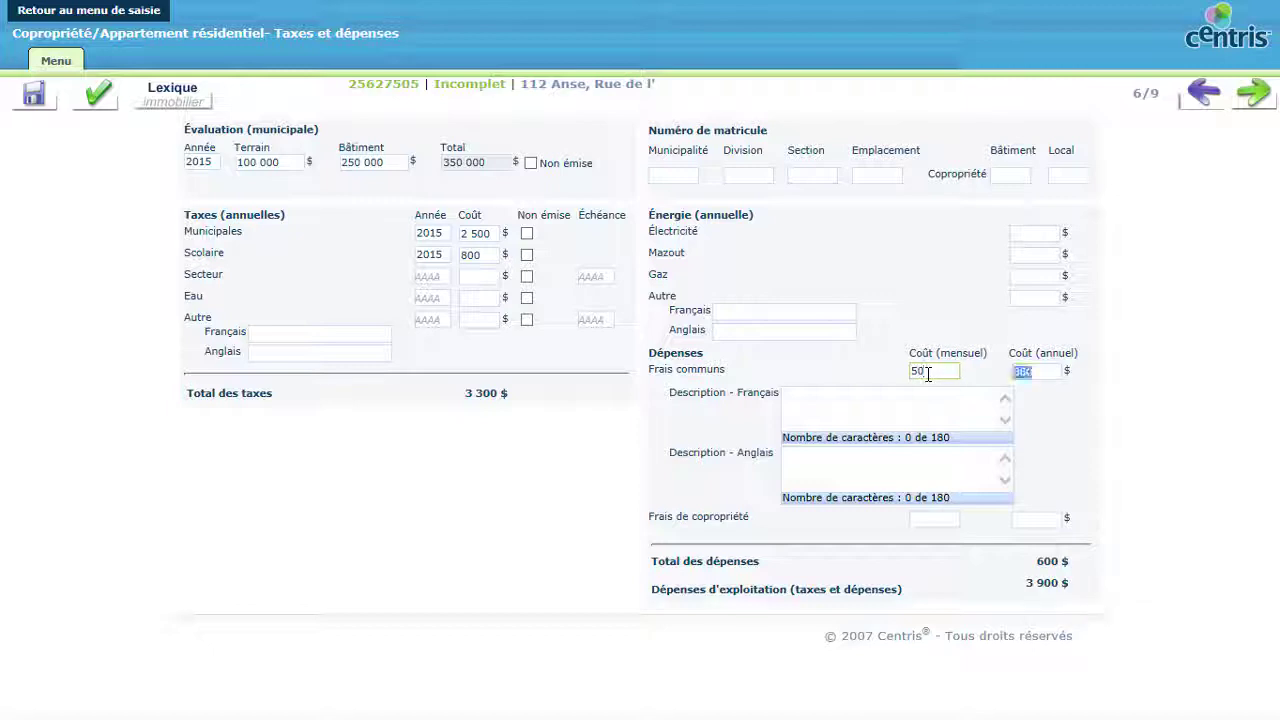
{"action": "key", "text": "Tab"}
{"action": "left_click", "coordinate": [945, 520]}
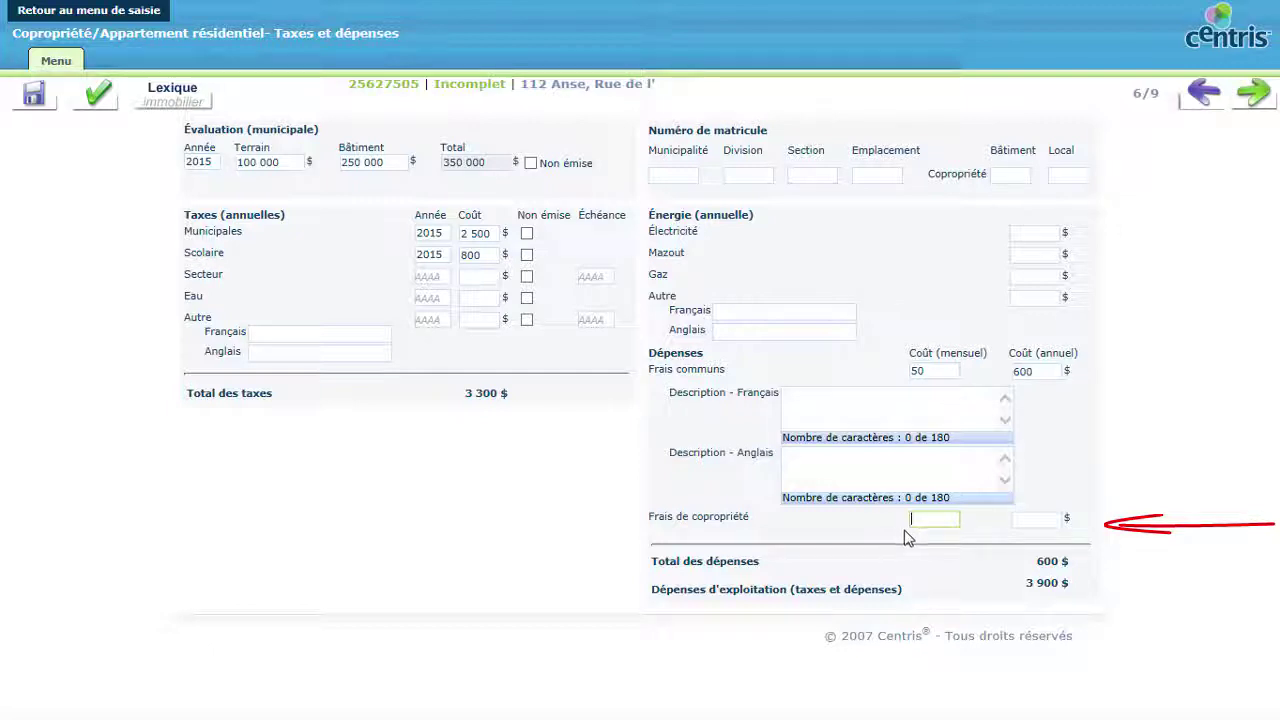
- Set the monthly Frais de copropriété to 220 $ and advance to the Information complémentaire page
{"action": "type", "text": "220"}
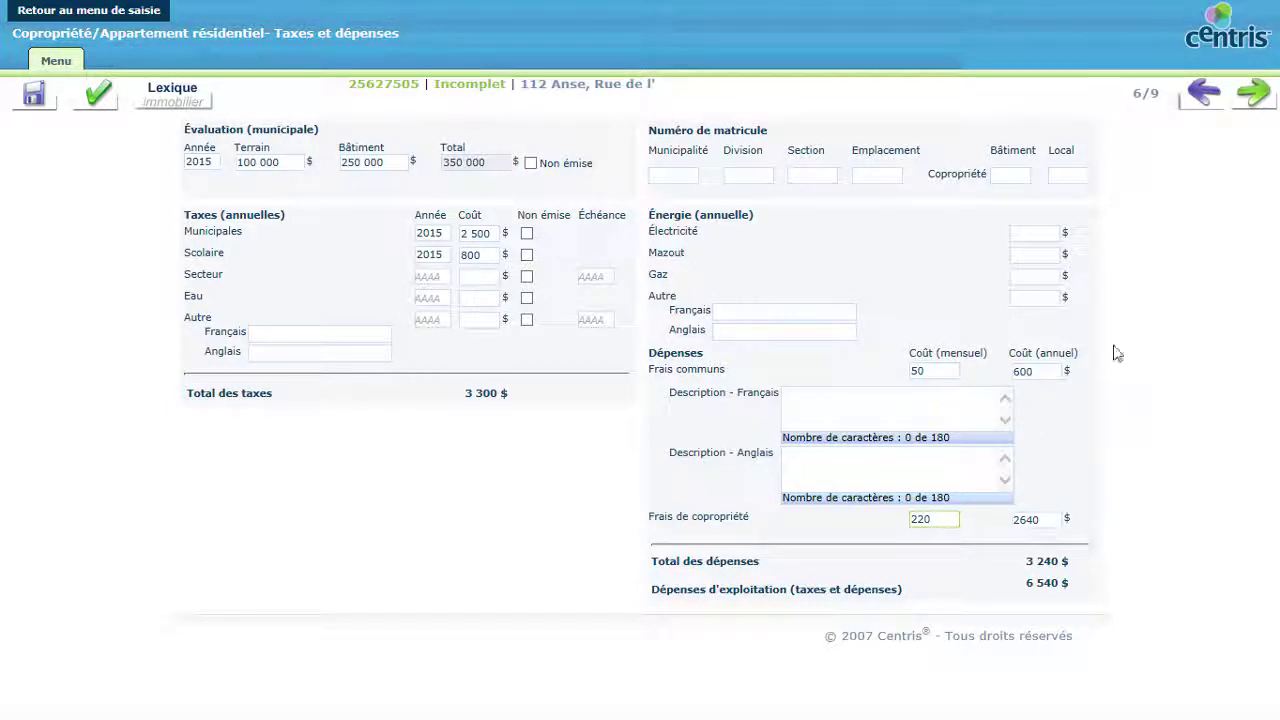
{"action": "left_click", "coordinate": [1252, 93]}
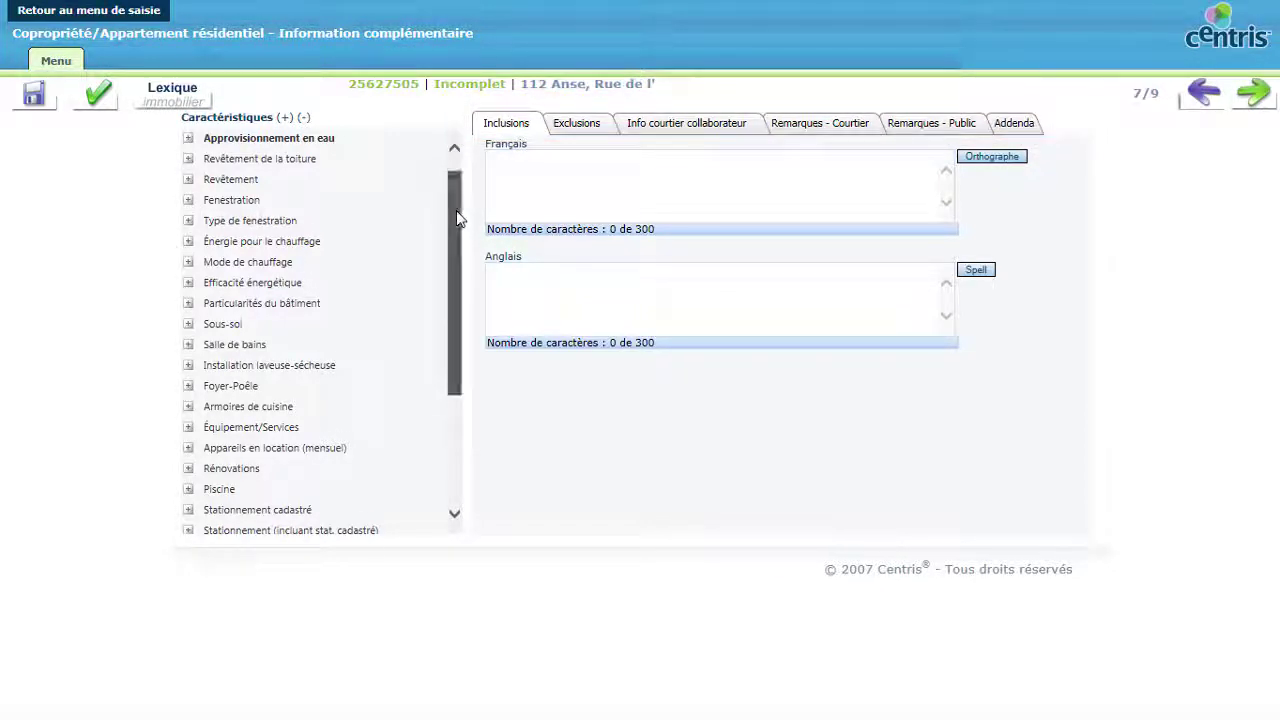
- Expand the Stationnement cadastré and Stationnement (incluant stat. cadastré) characteristics and examine their parking type and number-of-spaces fields
{"action": "left_click_drag", "start_coordinate": [456, 217], "coordinate": [471, 346]}
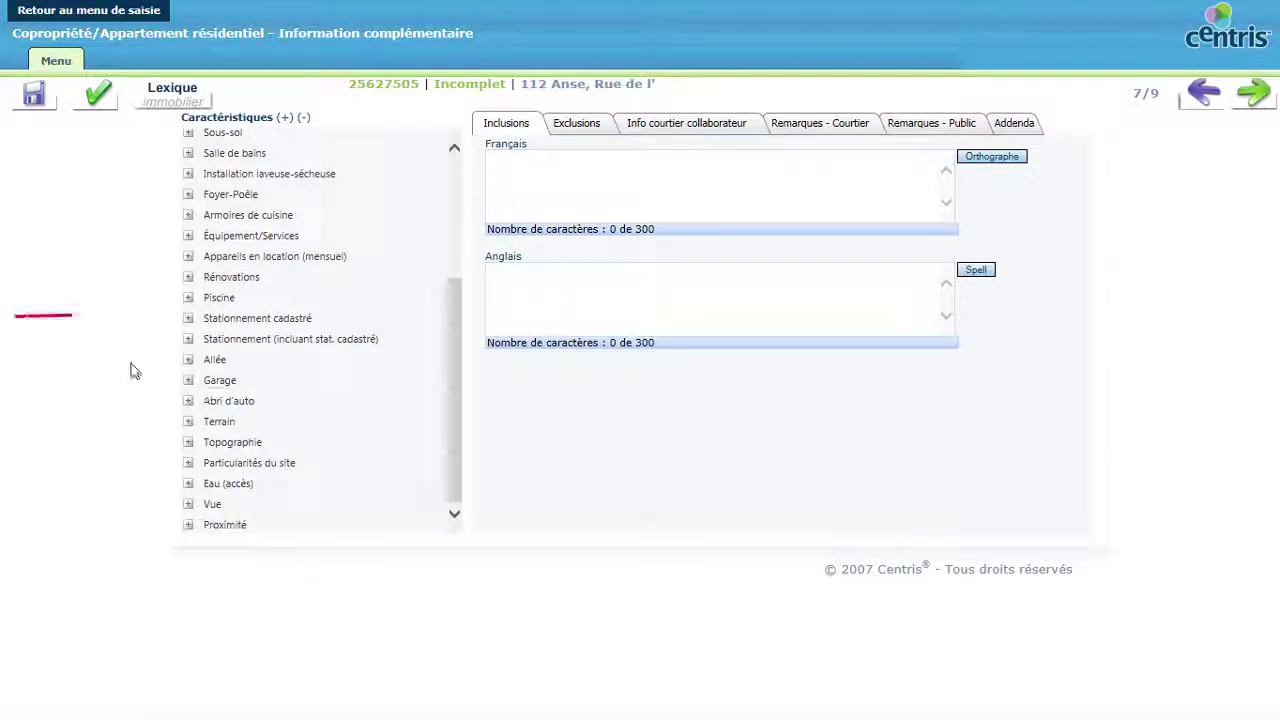
{"action": "left_click", "coordinate": [189, 322]}
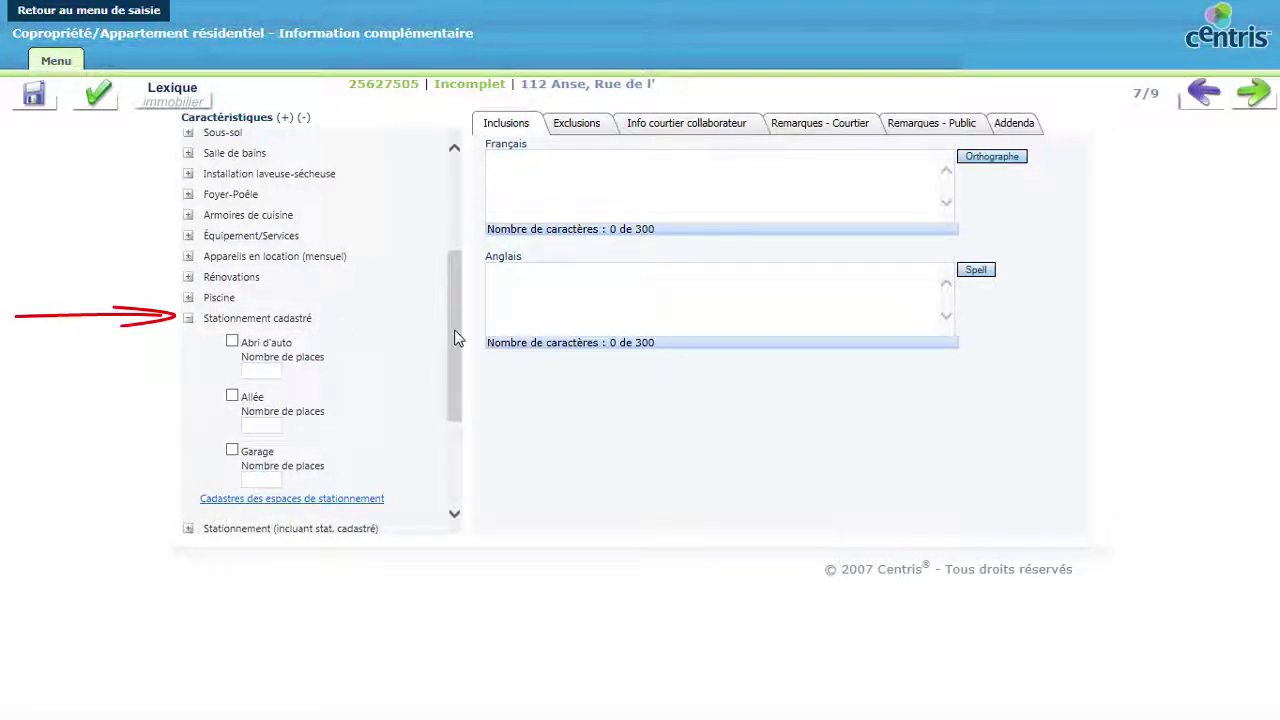
{"action": "scroll", "coordinate": [455, 338], "scroll_direction": "down", "scroll_amount": 3}
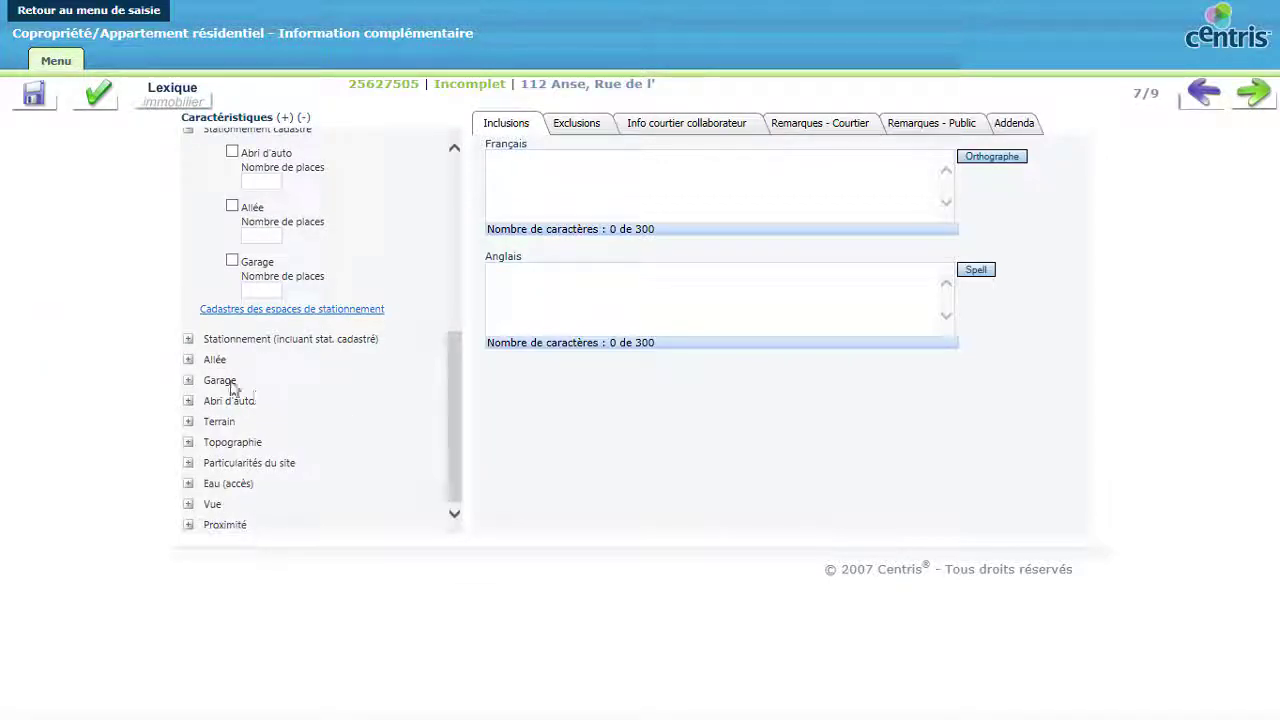
{"action": "left_click", "coordinate": [188, 340]}
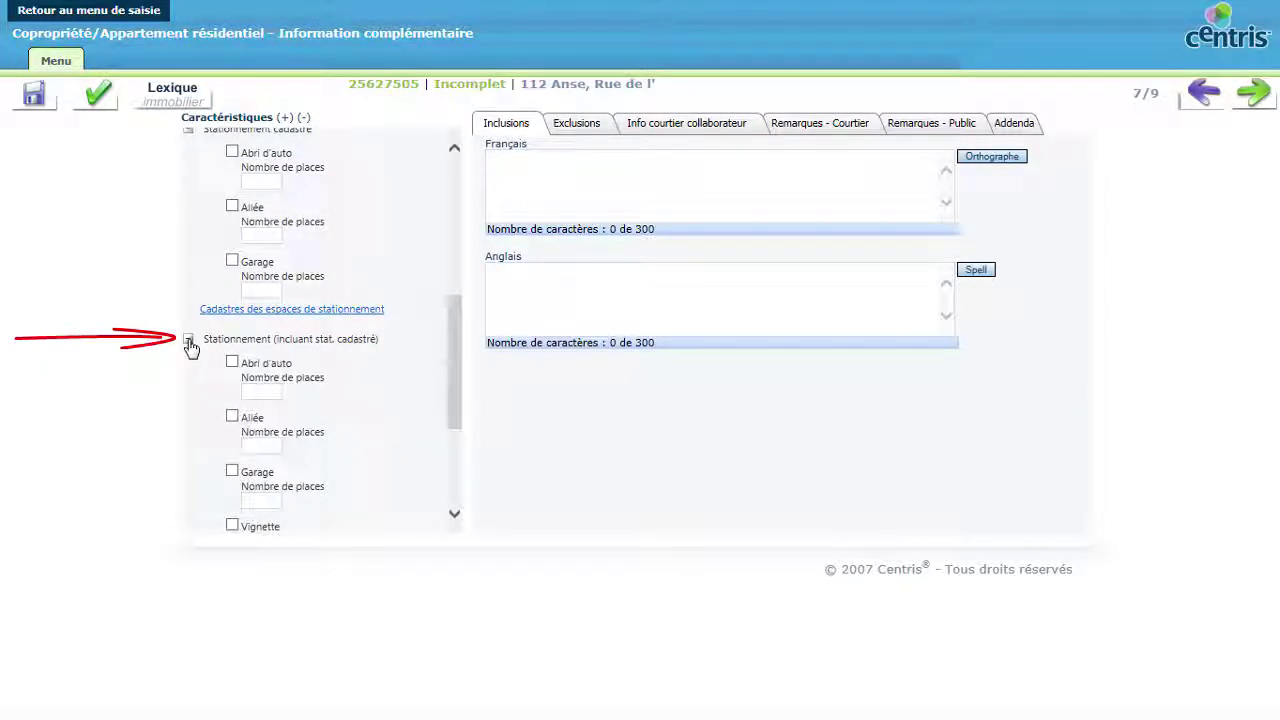
{"action": "mouse_move", "coordinate": [449, 332]}
{"action": "left_mouse_down"}
{"action": "mouse_move", "coordinate": [451, 366]}
{"action": "mouse_move", "coordinate": [462, 340]}
{"action": "left_mouse_up"}
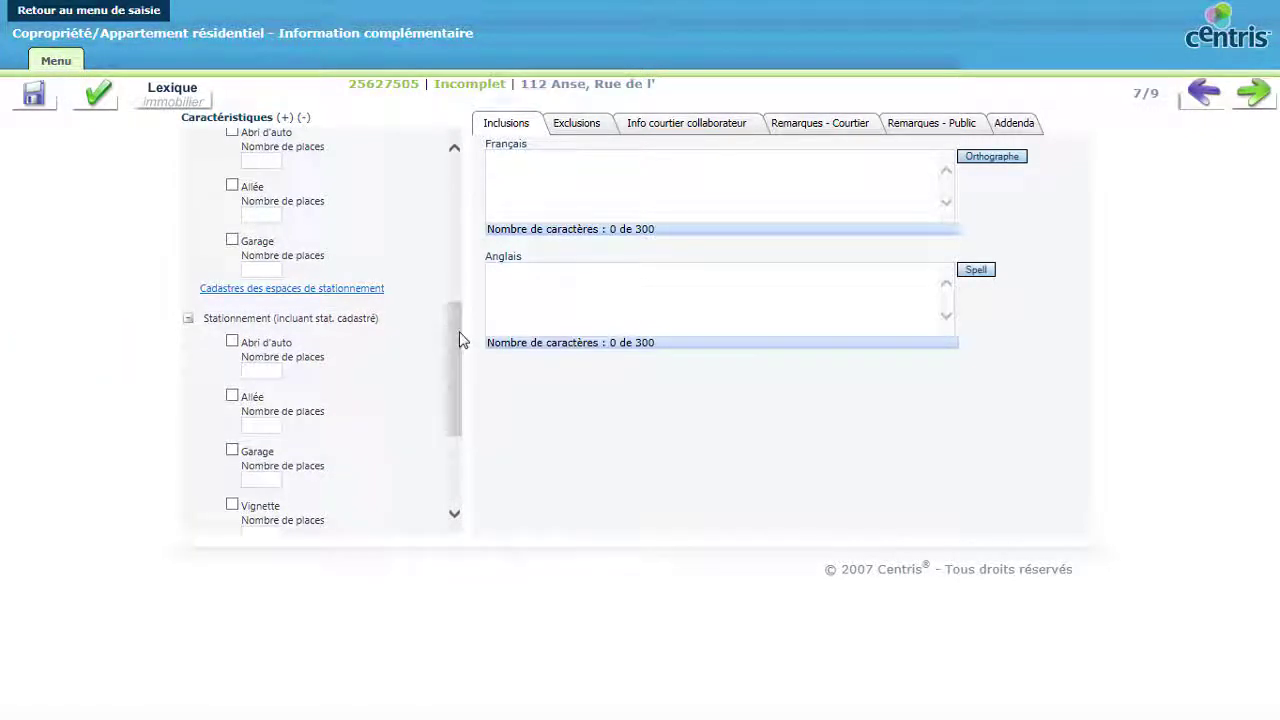